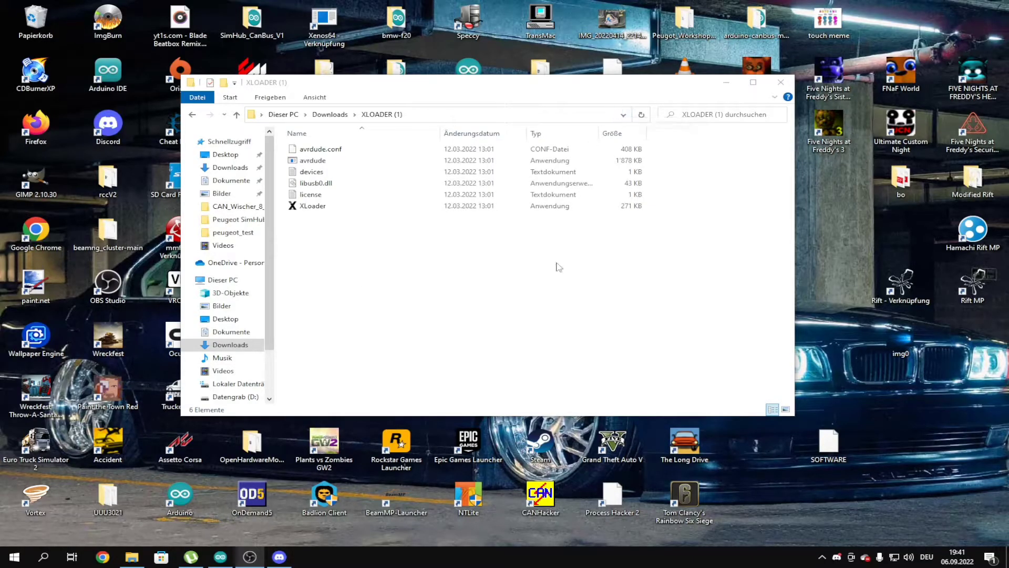
left_click(502, 319)
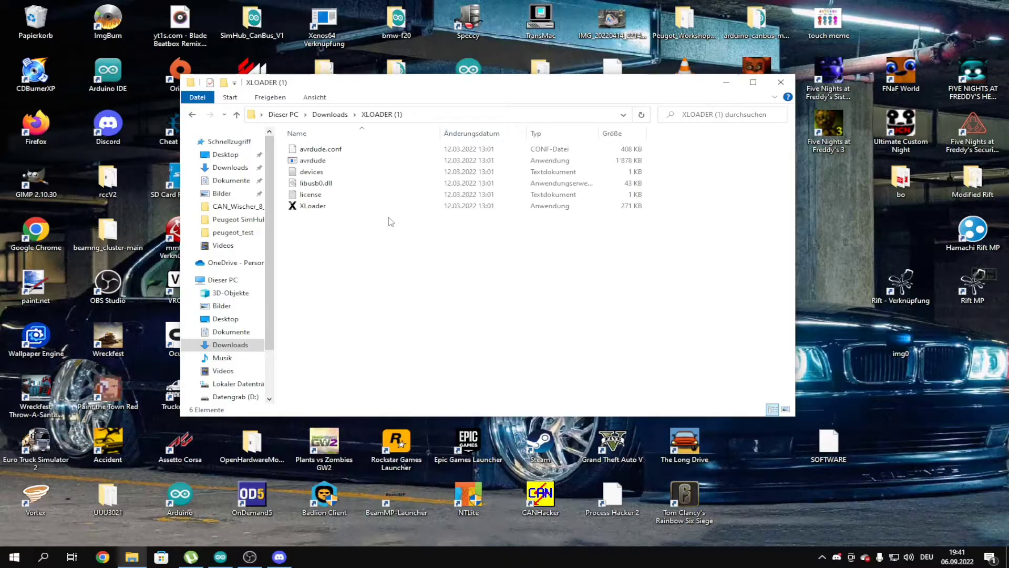
left_click(279, 556)
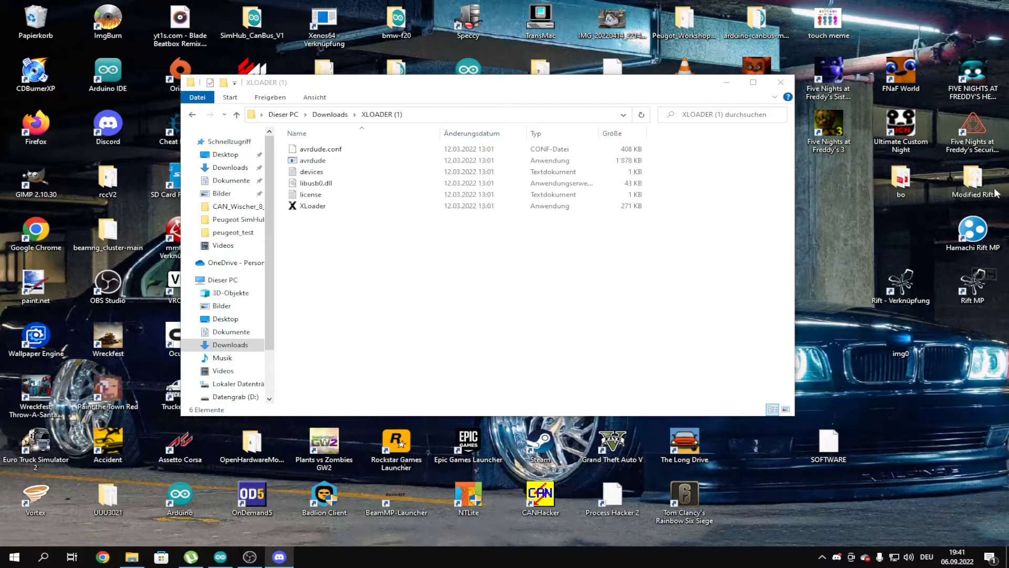
Download Ford-SimHub_SimHub_Code.zip from Discord's #arduino-sketch-library channel, continuing past the download warning
left_click(279, 556)
left_click_drag(587, 194, 588, 5)
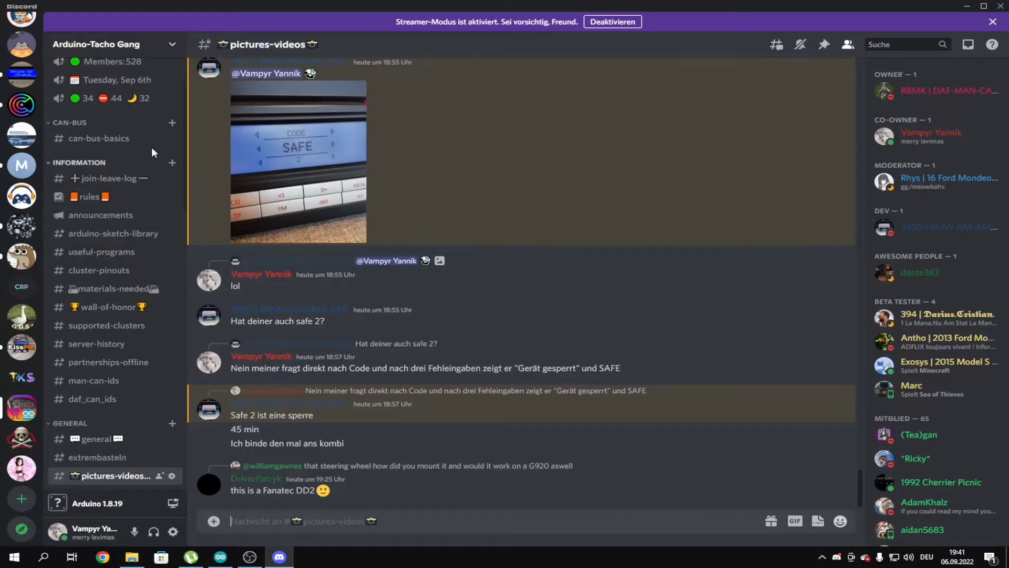
scroll(75, 306, "up", 2)
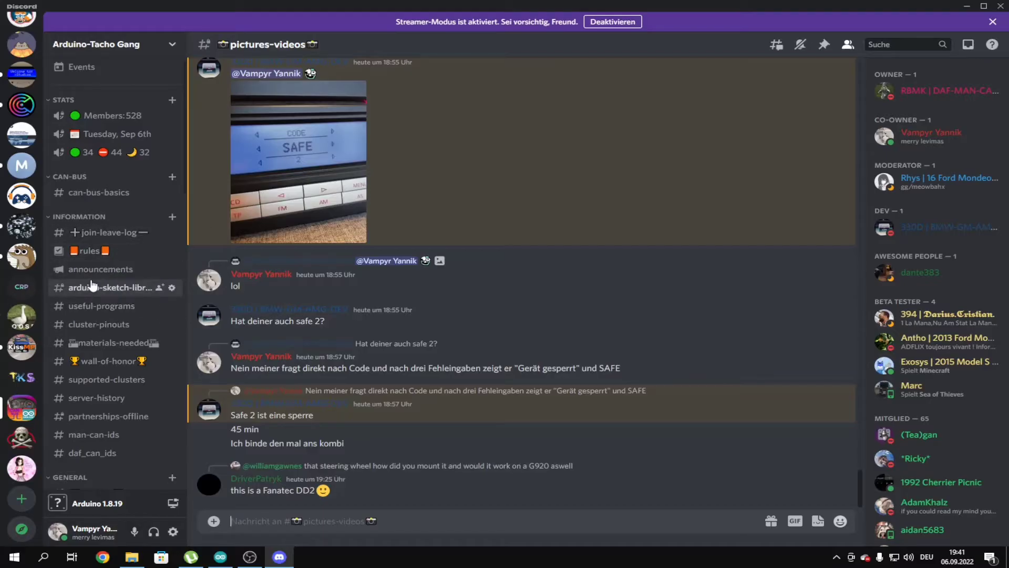
left_click(92, 287)
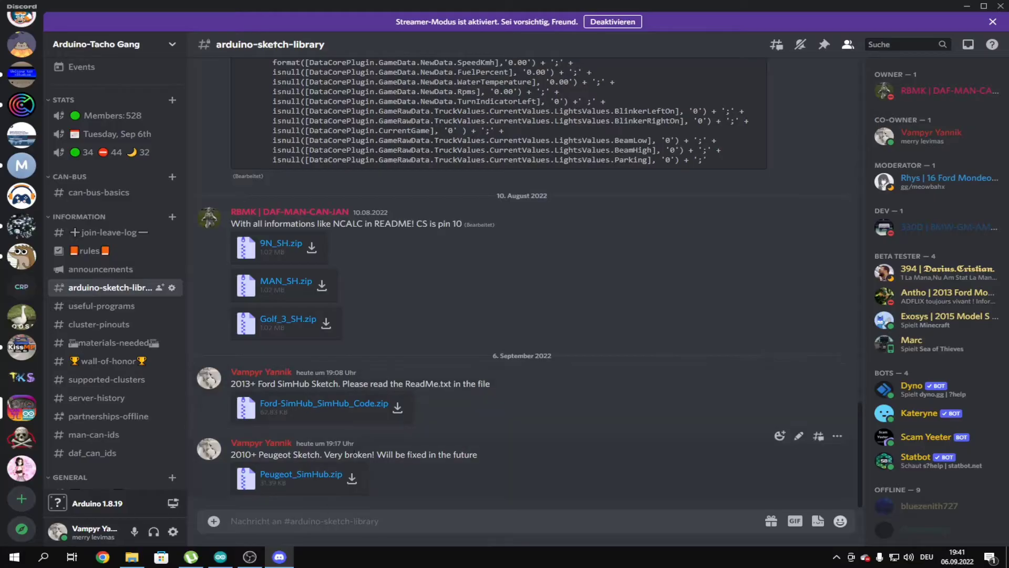
left_click(398, 407)
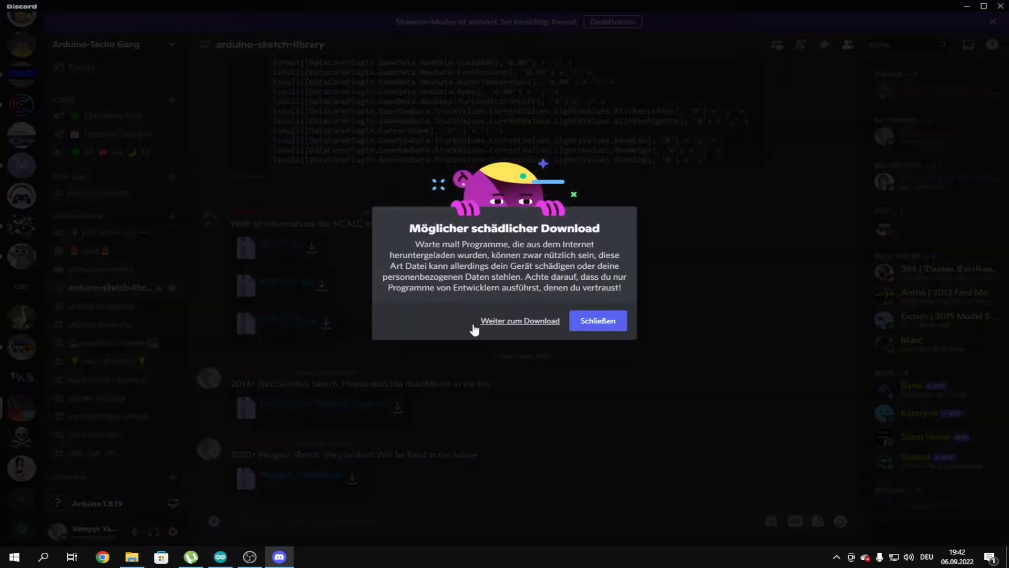
left_click(478, 323)
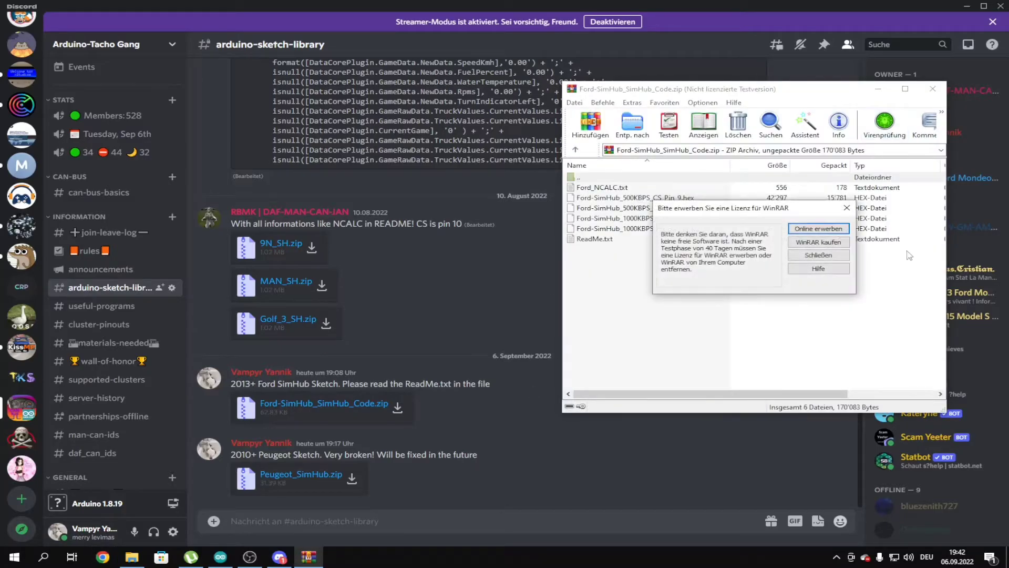
Extract the six archive files into Downloads, close WinRAR, and open a new File Explorer window
left_click(848, 206)
left_click_drag(730, 92, 390, 168)
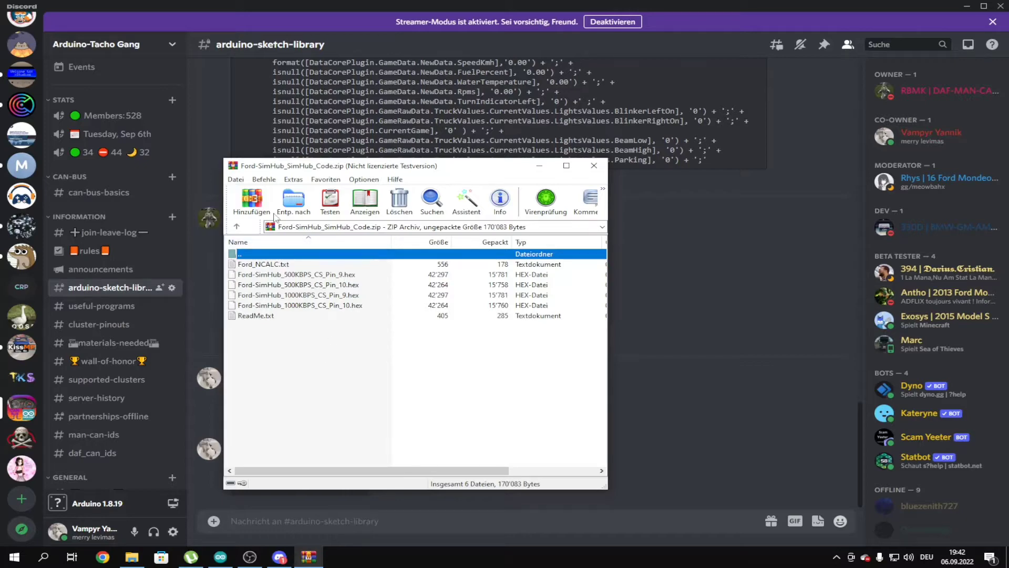
left_click(292, 202)
left_click(501, 335)
left_click(594, 160)
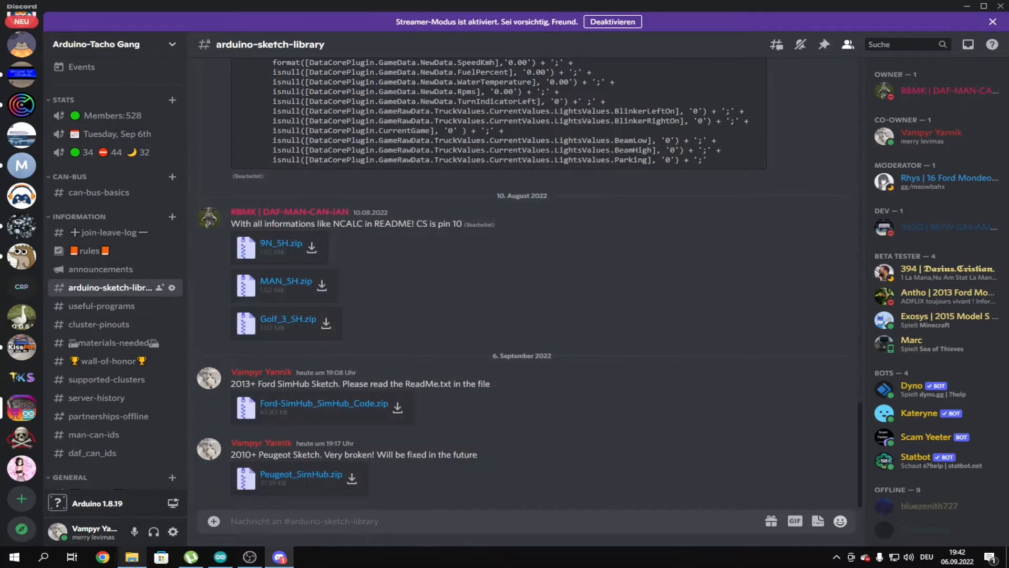
right_click(131, 557)
left_click(130, 502)
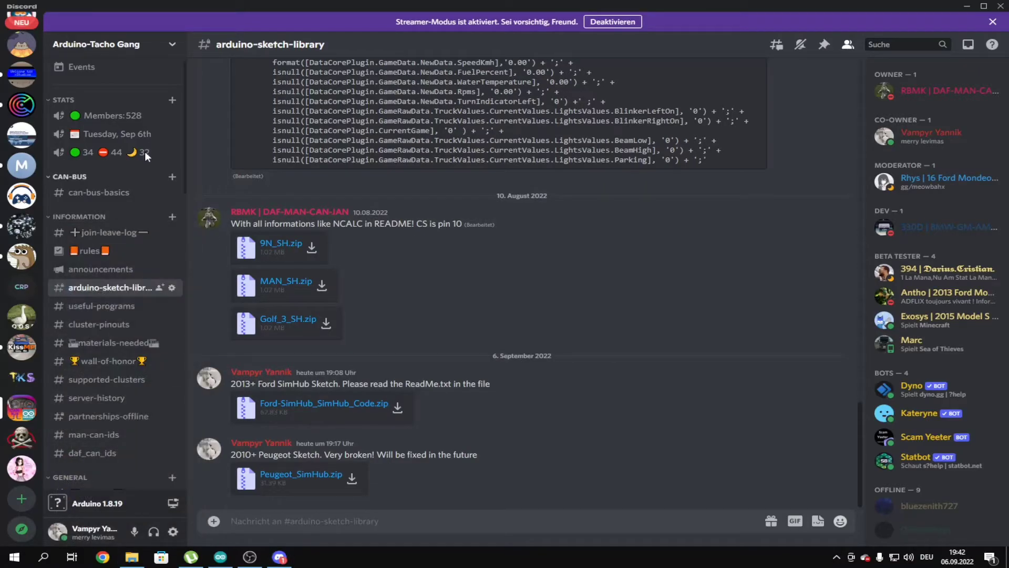
Open the extracted Ford-SimHub_SimHub_Code folder in Downloads and its ReadMe in Notepad
left_click(243, 181)
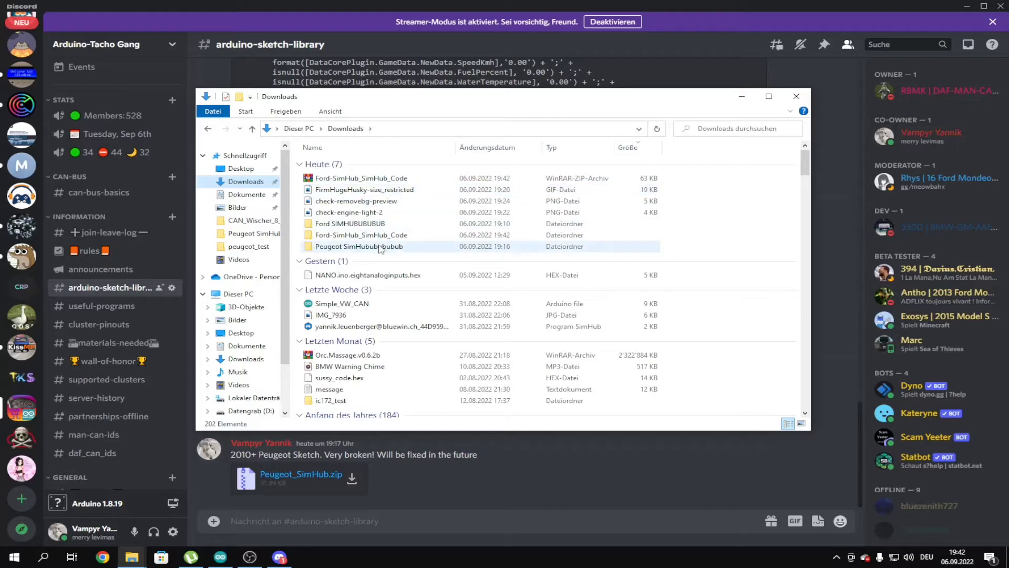
left_click(388, 237)
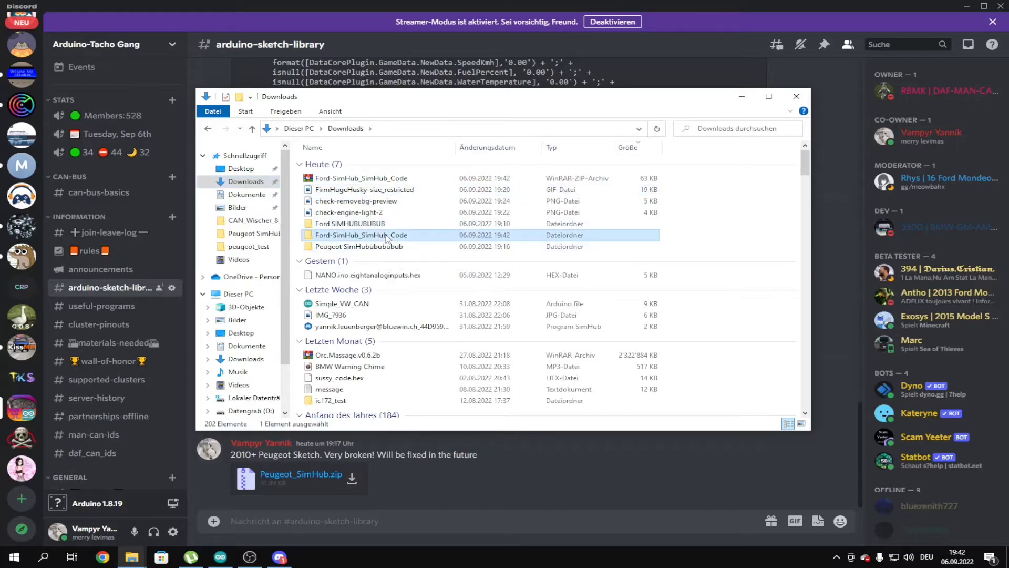
double_click(387, 237)
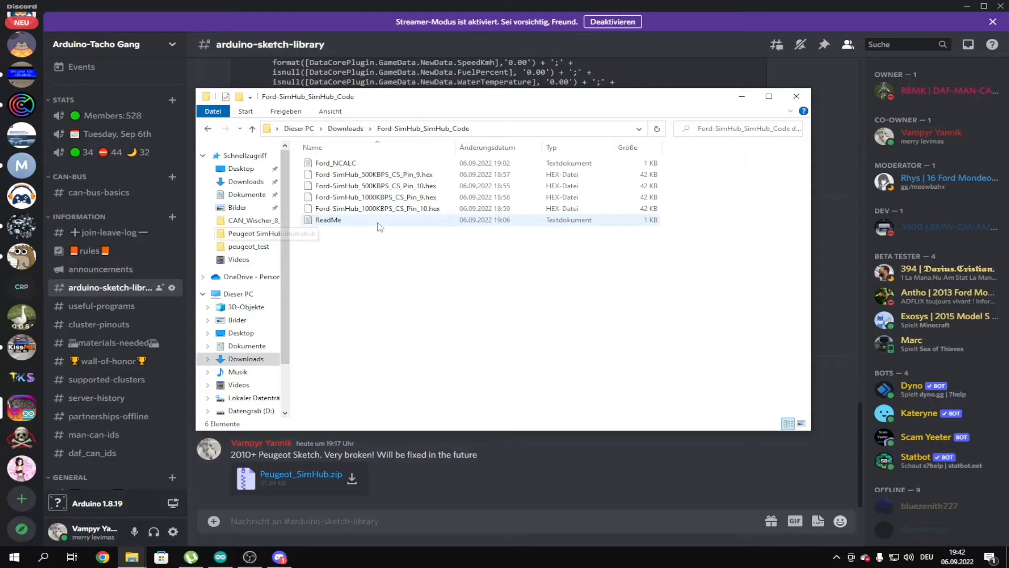
double_click(324, 220)
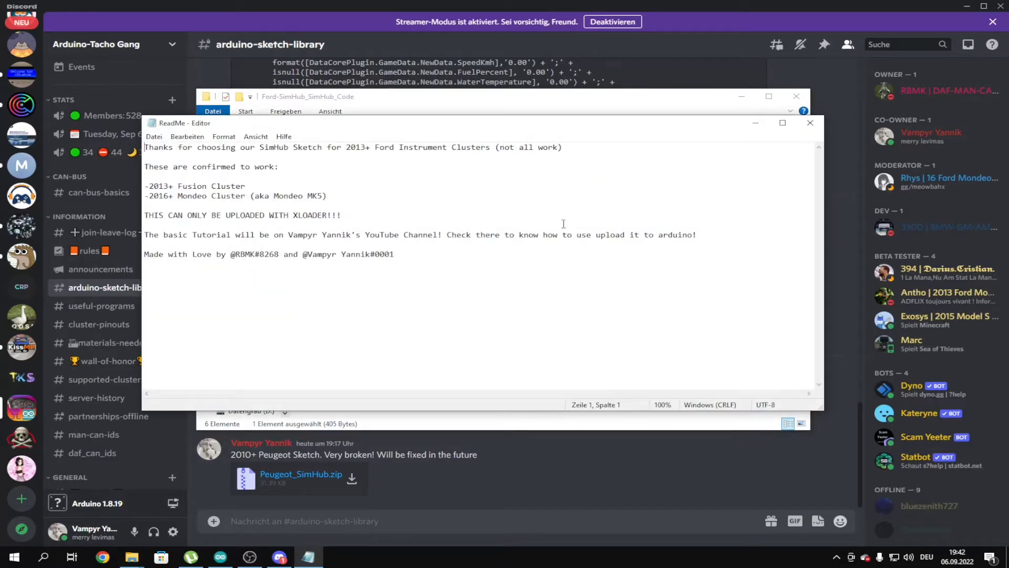
Read the ReadMe's XLoader-only upload warning and its notes on confirmed 2013+ Ford clusters
left_click_drag(179, 216, 395, 213)
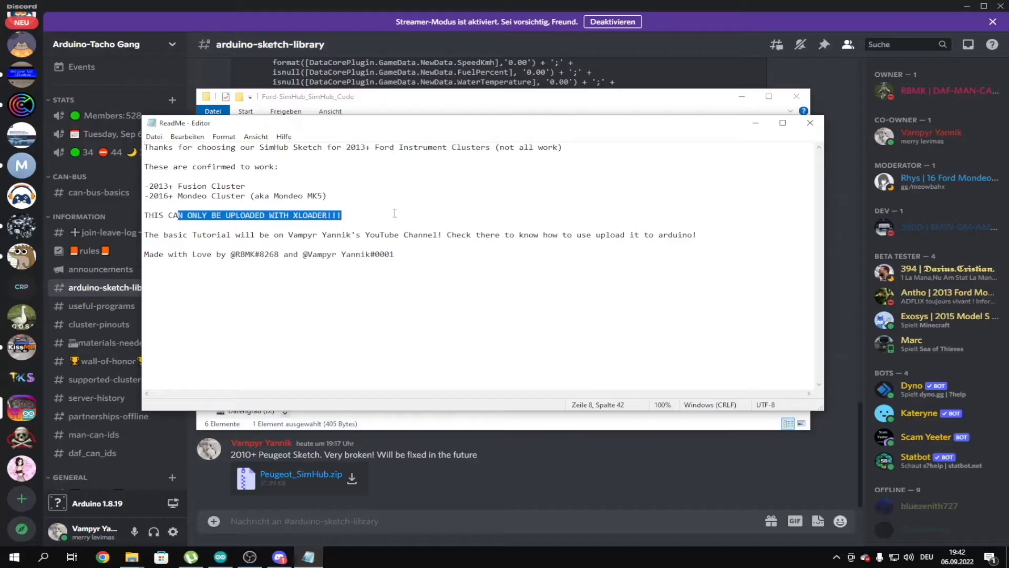
left_click(250, 215)
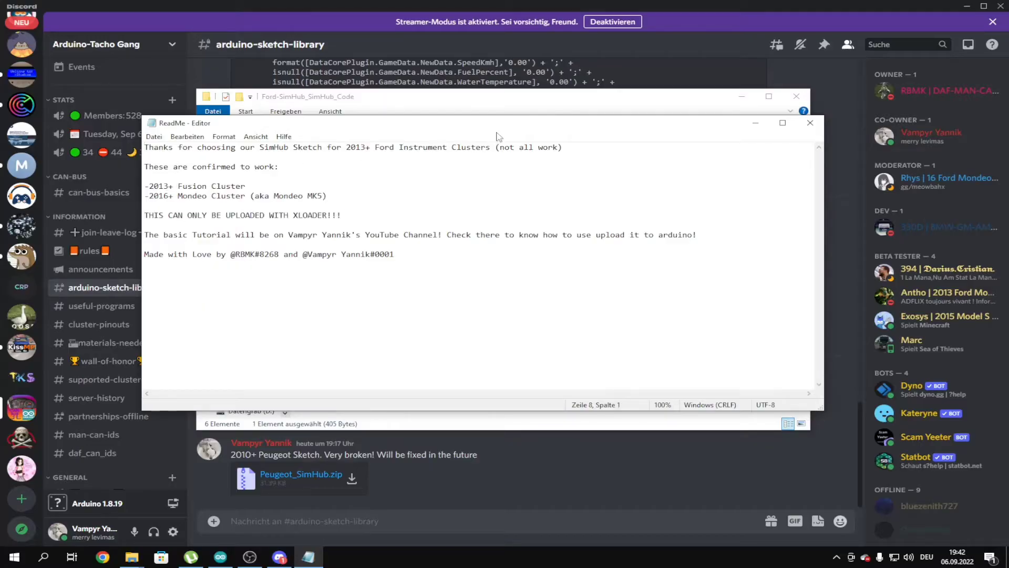
left_click_drag(322, 148, 492, 139)
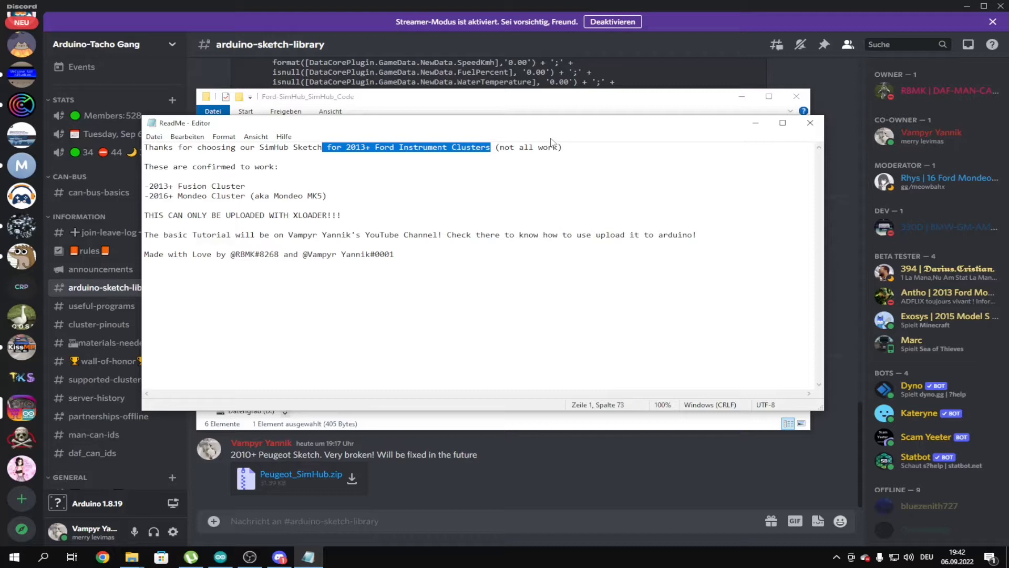
left_click(212, 157)
left_click_drag(156, 186, 347, 201)
left_click(271, 196)
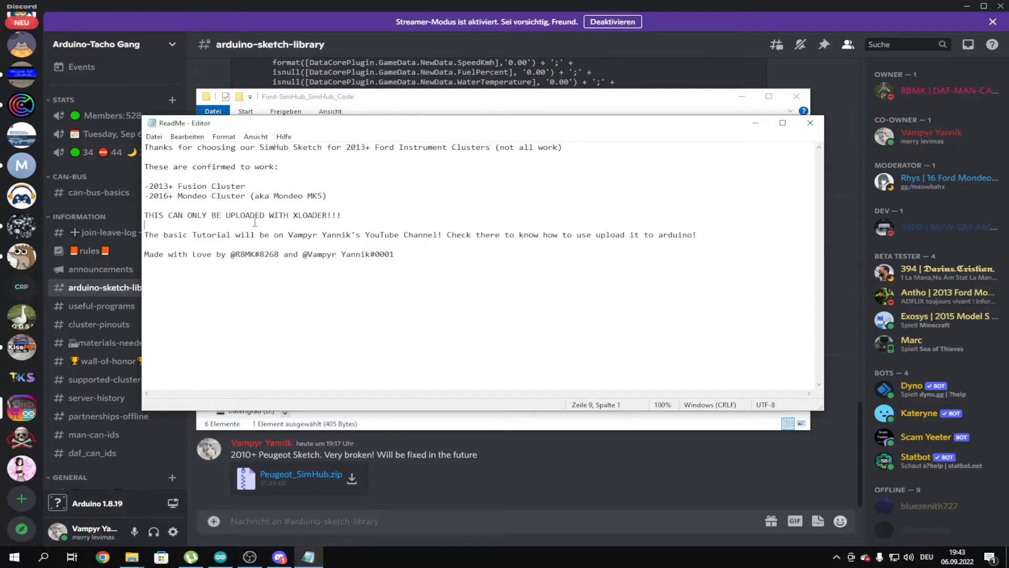
key("shift+Up")
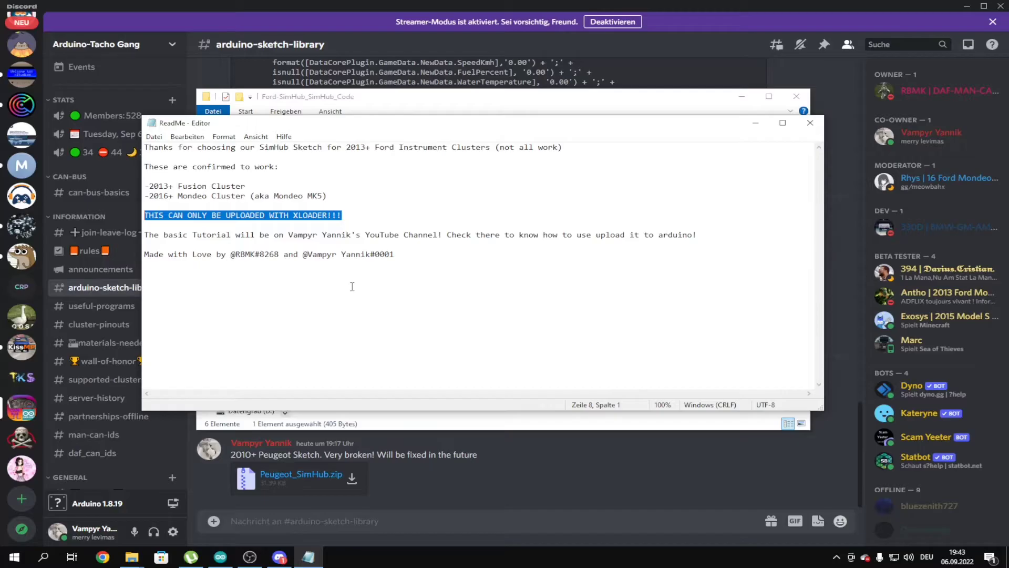
left_click(174, 235)
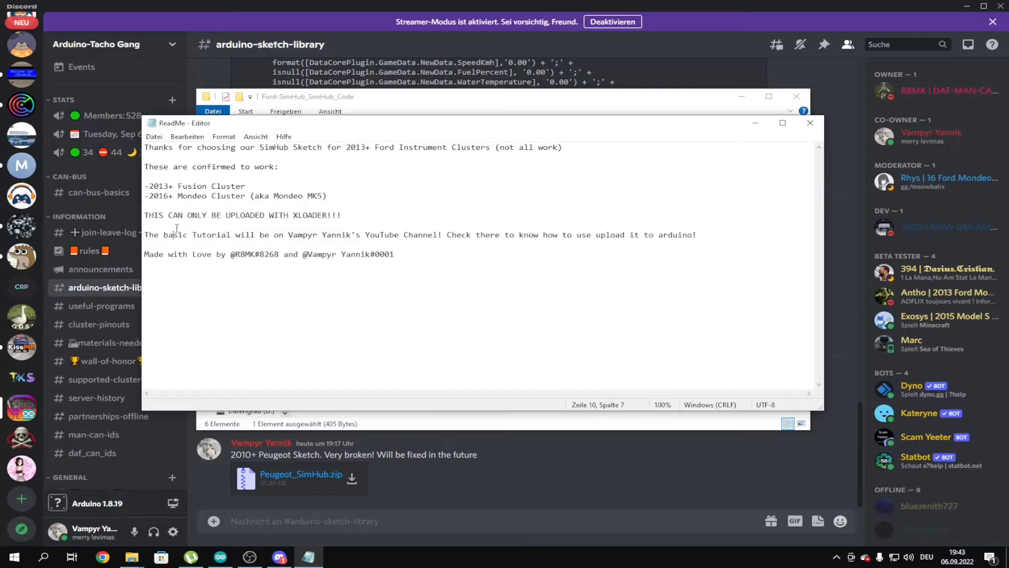
Go over the ReadMe's tutorial and Arduino upload instructions and the closing credits line
left_click_drag(160, 234, 405, 242)
left_click(639, 232)
left_click_drag(452, 233, 568, 234)
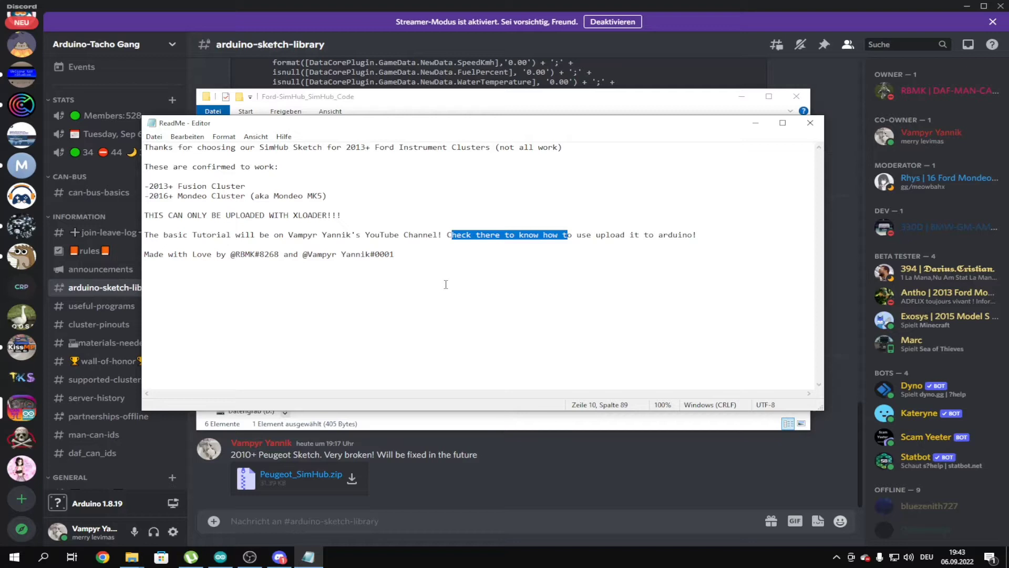
left_click(569, 241)
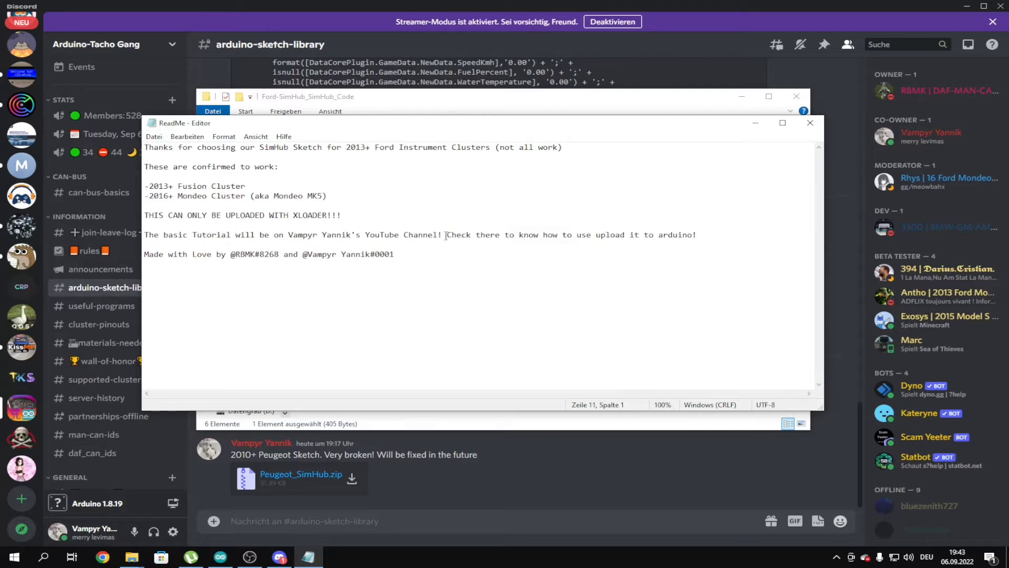
left_click_drag(445, 235, 708, 235)
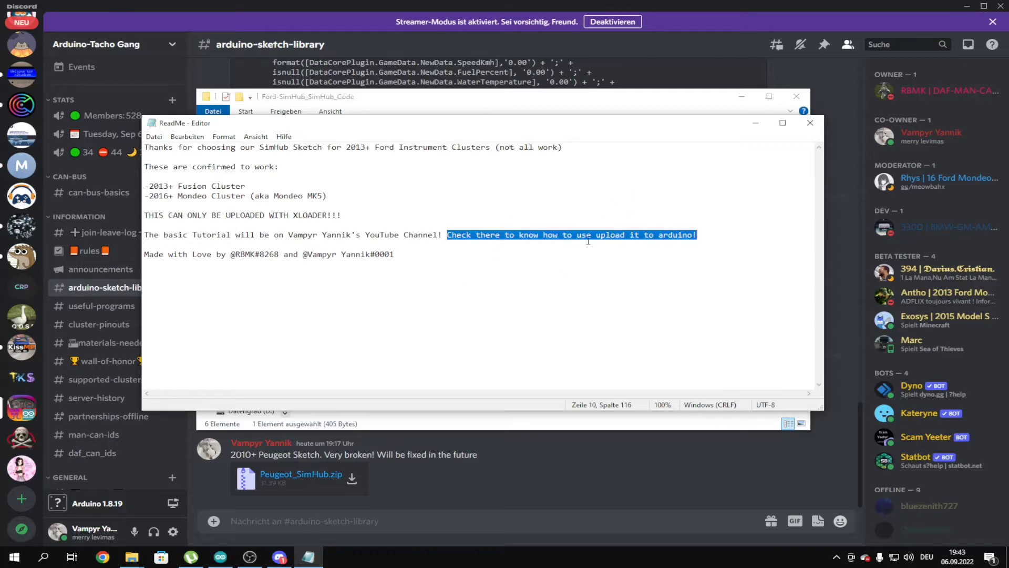
left_click(351, 235)
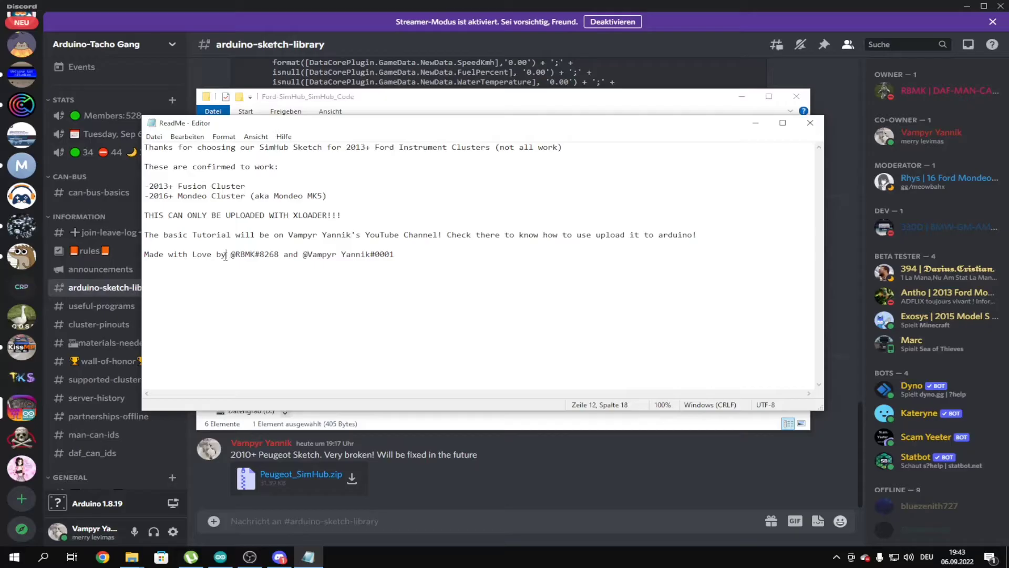
left_click_drag(225, 256, 351, 256)
left_click(264, 253)
left_click_drag(242, 254, 144, 255)
left_click(240, 254)
left_click(810, 122)
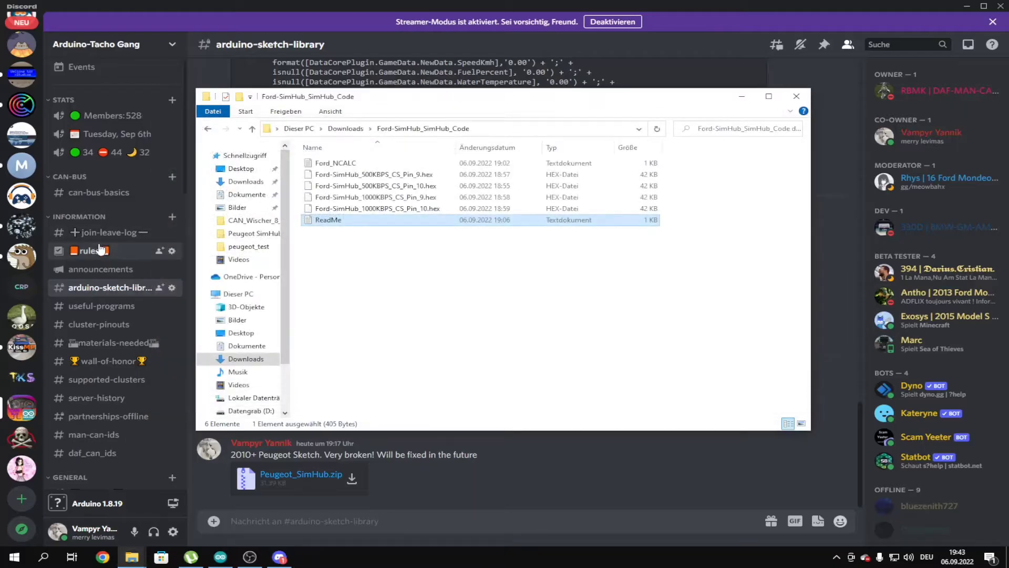
left_click(341, 164)
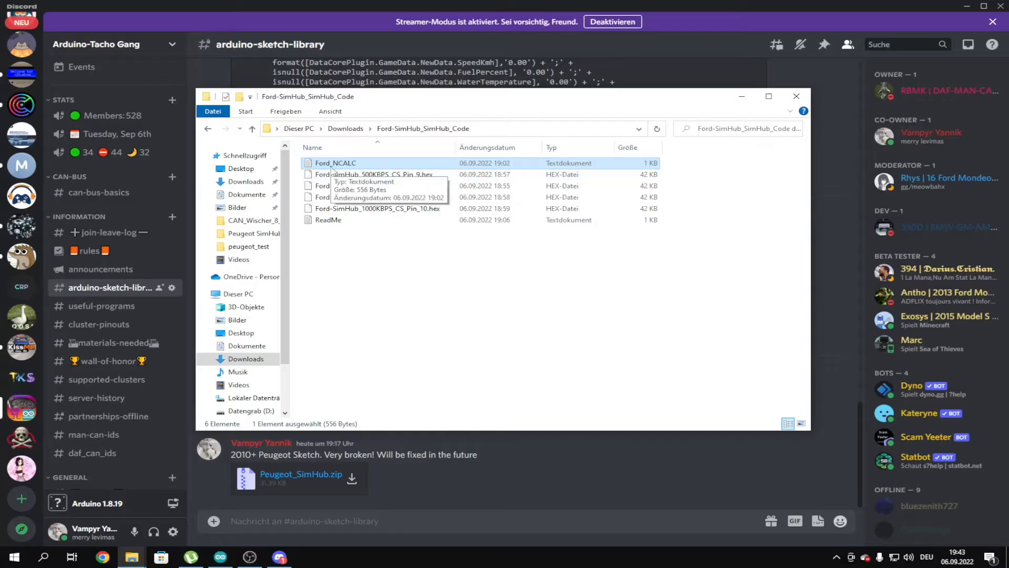
left_click(362, 309)
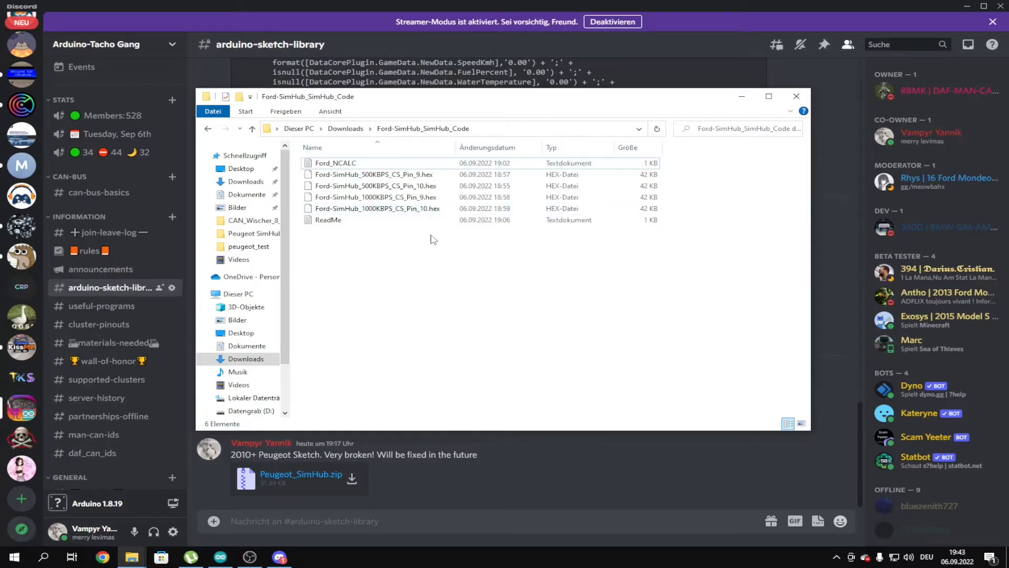
left_click(347, 174)
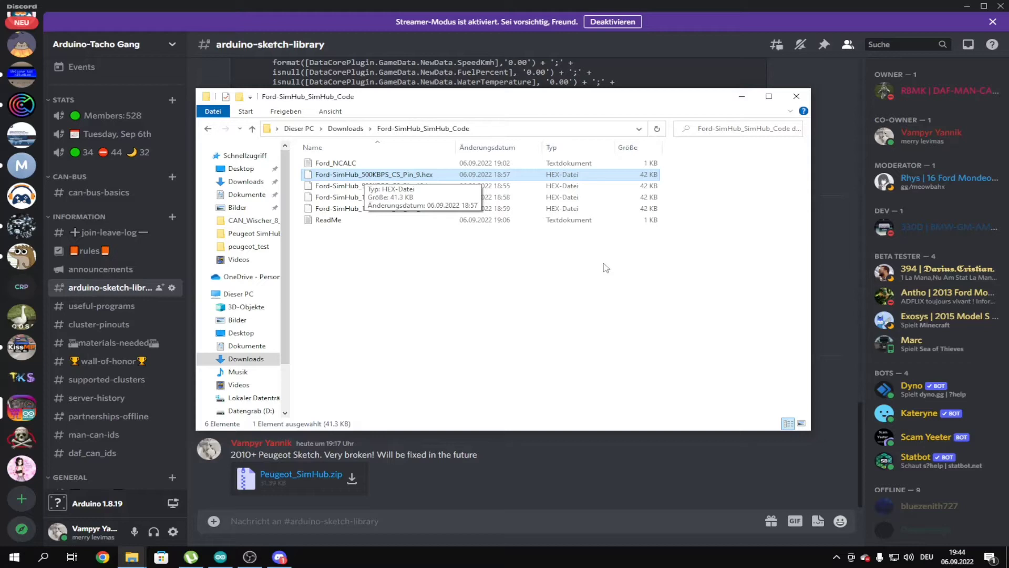
left_click(426, 185)
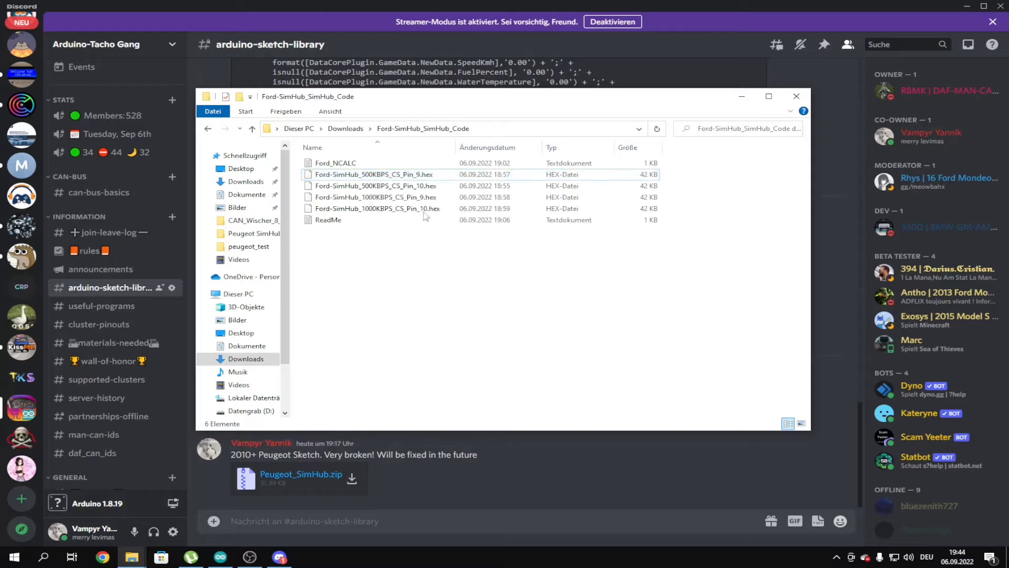
left_click(422, 174)
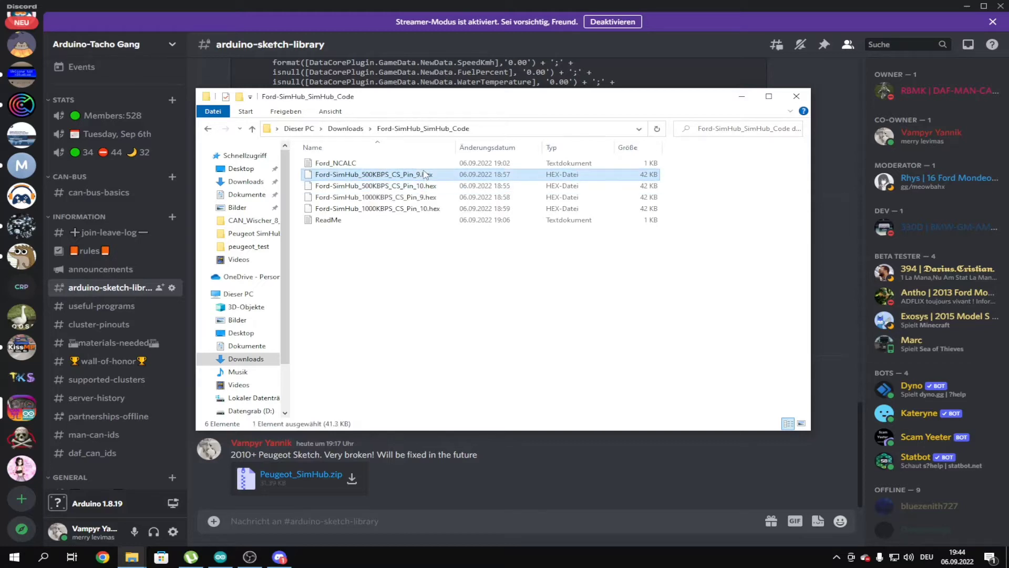
left_click(362, 188)
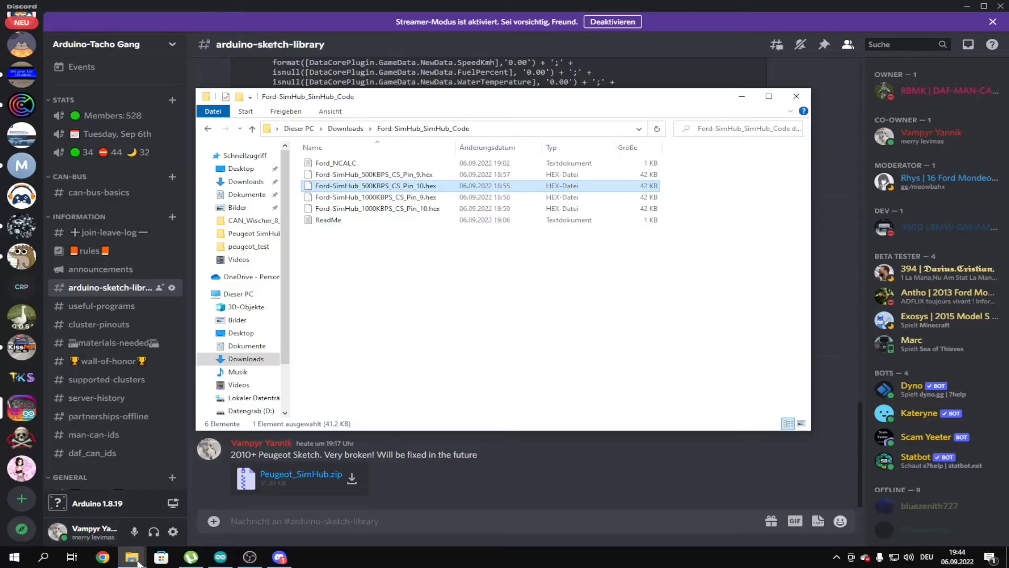
Look back at the XLOADER.zip post in Discord's sketch library channel
left_click(138, 562)
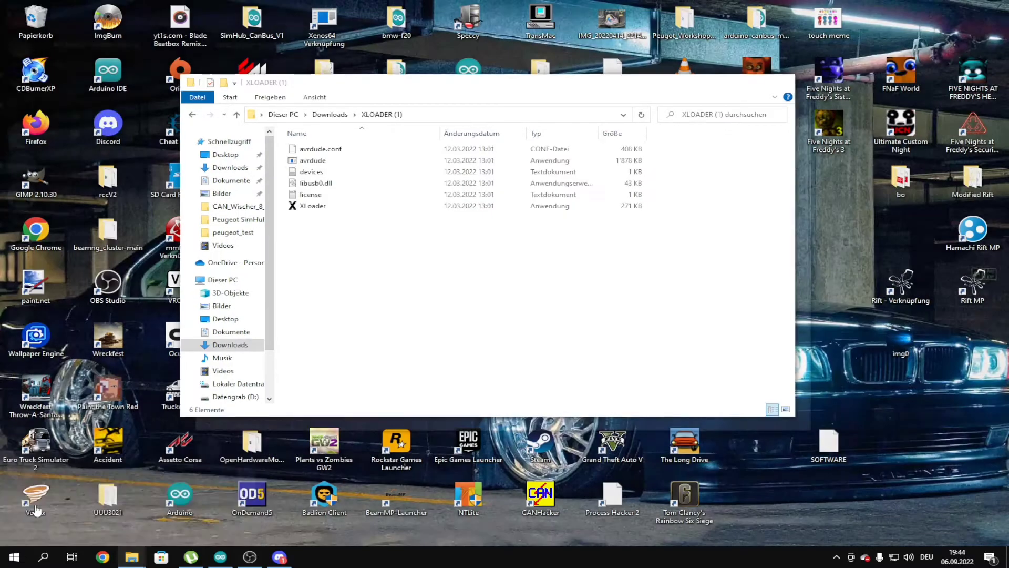
left_click(37, 508)
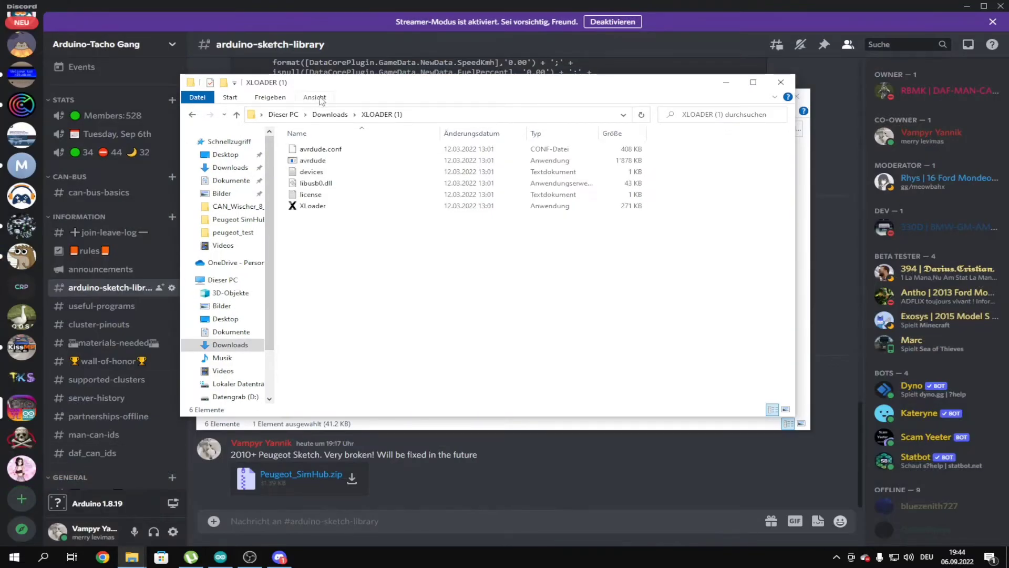
left_click(645, 464)
scroll(583, 210, "up", 15)
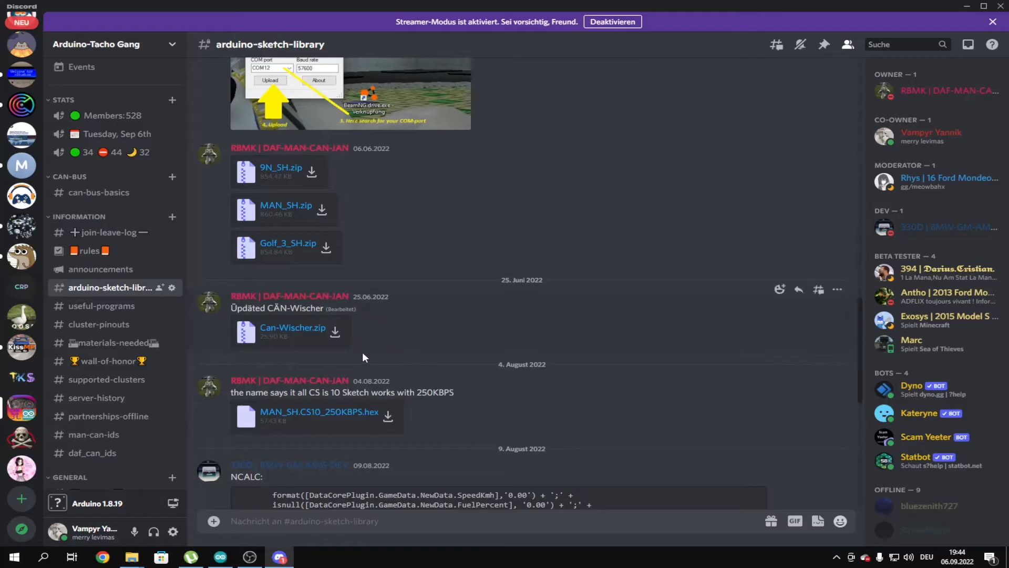
scroll(361, 351, "up", 5)
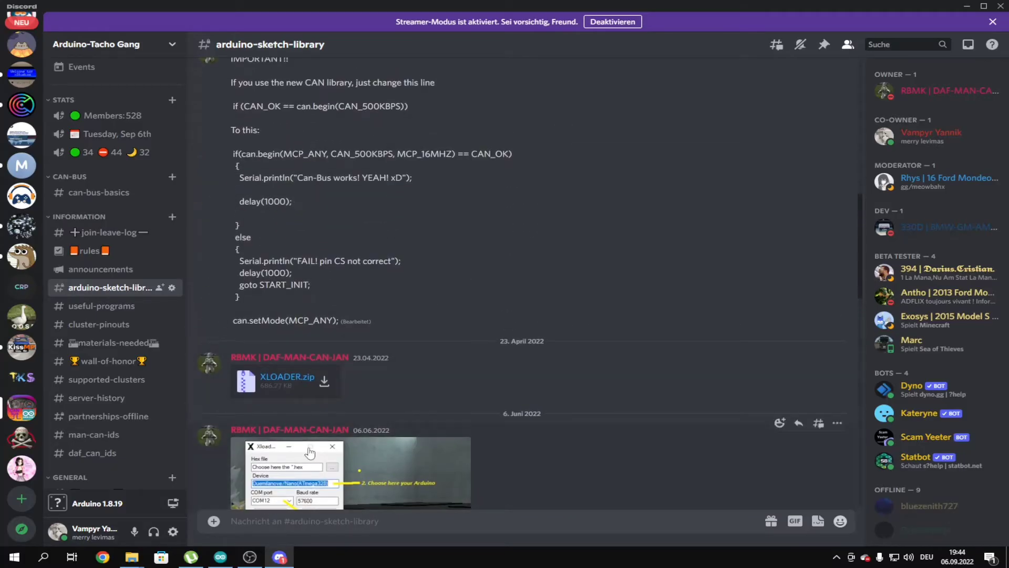
scroll(562, 359, "down", 12)
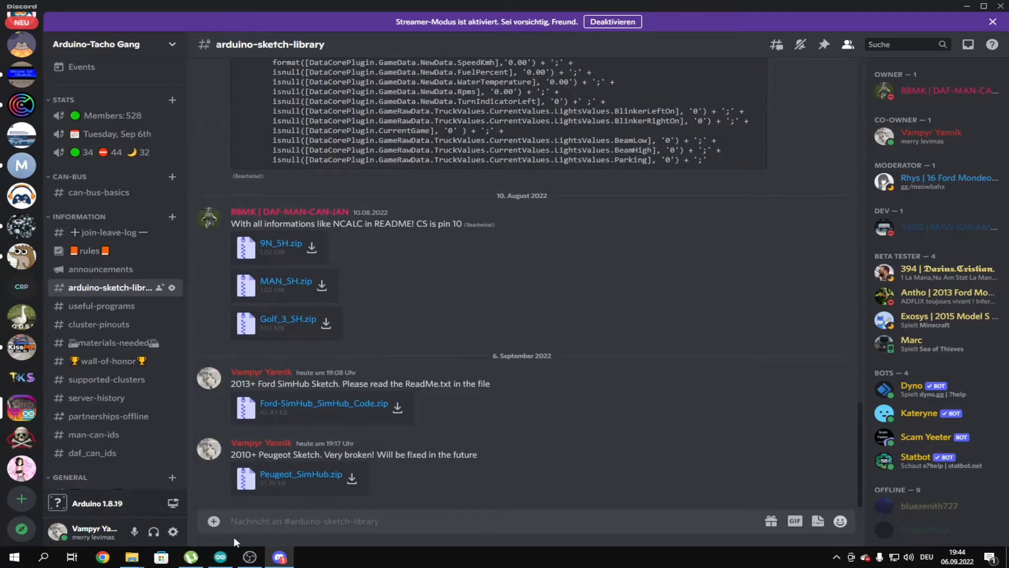
Run XLoader.exe from the XLOADER (1) folder
mouse_move(132, 556)
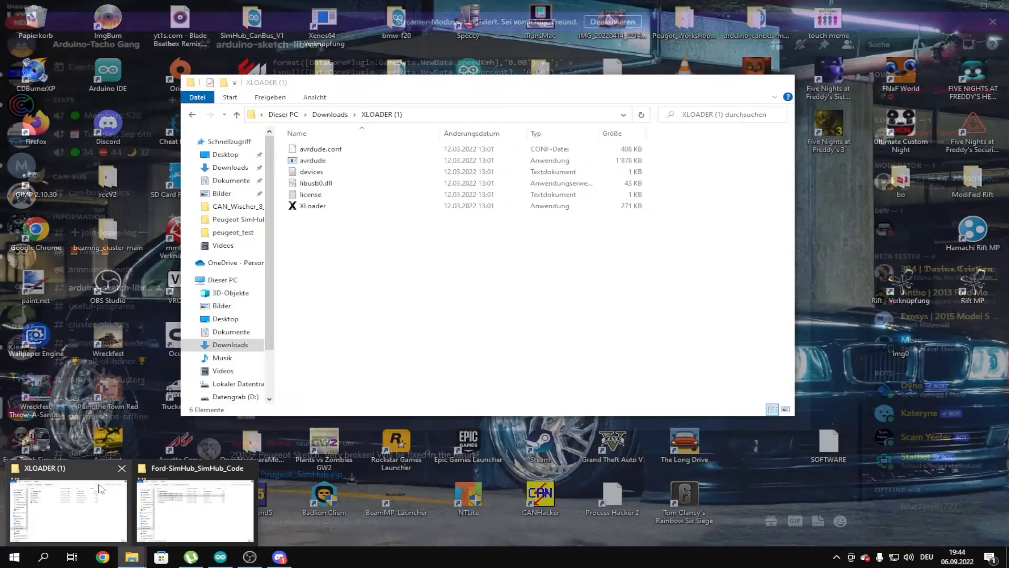
left_click(103, 488)
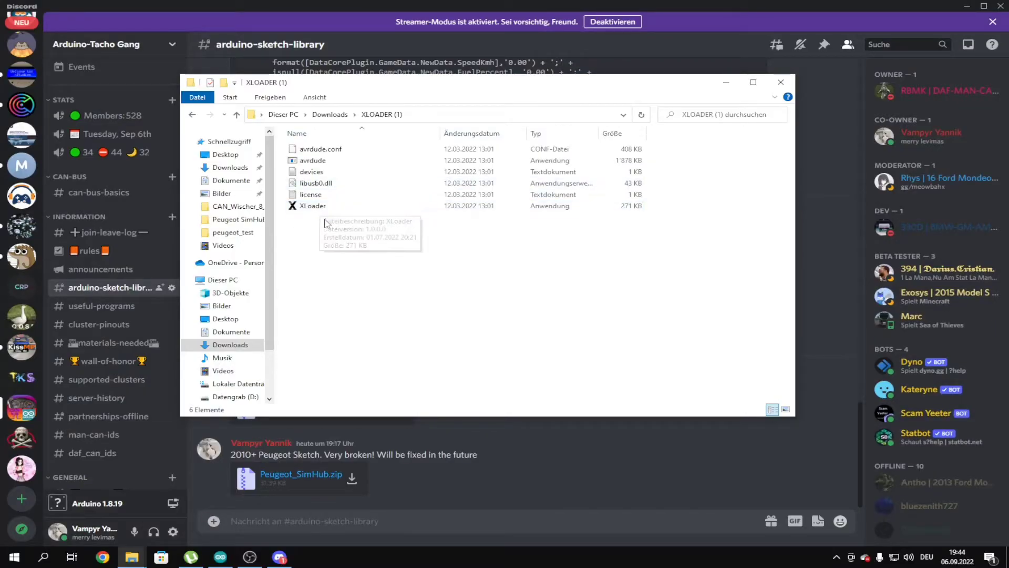
left_click(323, 206)
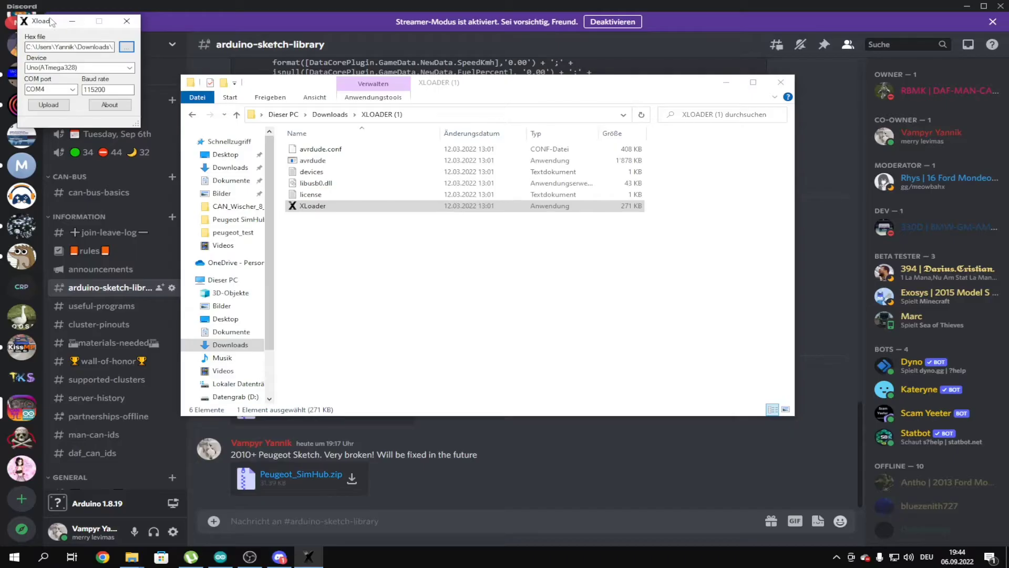
Load Ford-SimHub_500KBPS_CS_Pin_9.hex from the Ford-SimHub_SimHub_Code folder as XLoader's hex file
left_click_drag(47, 20, 494, 209)
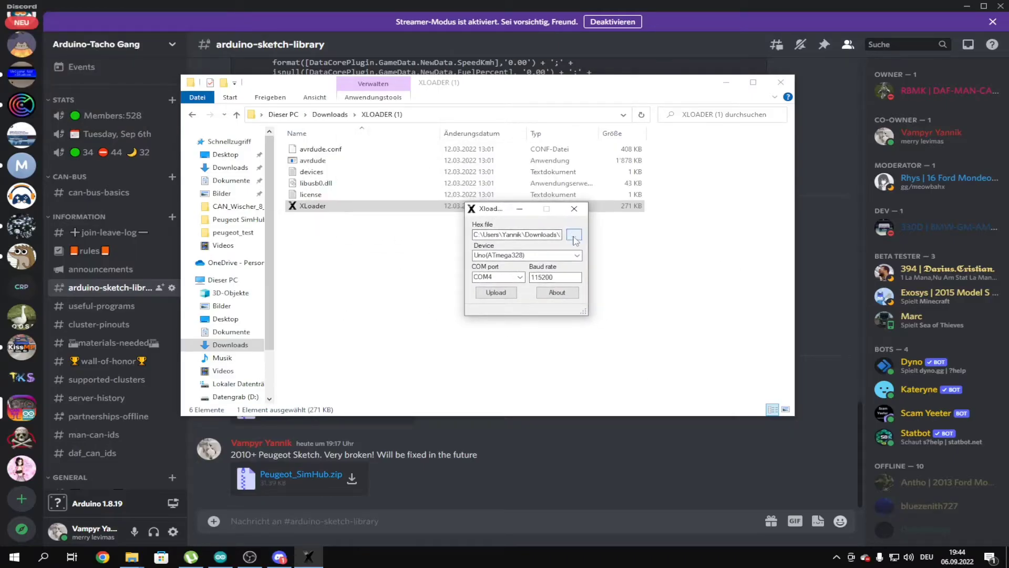
left_click(573, 235)
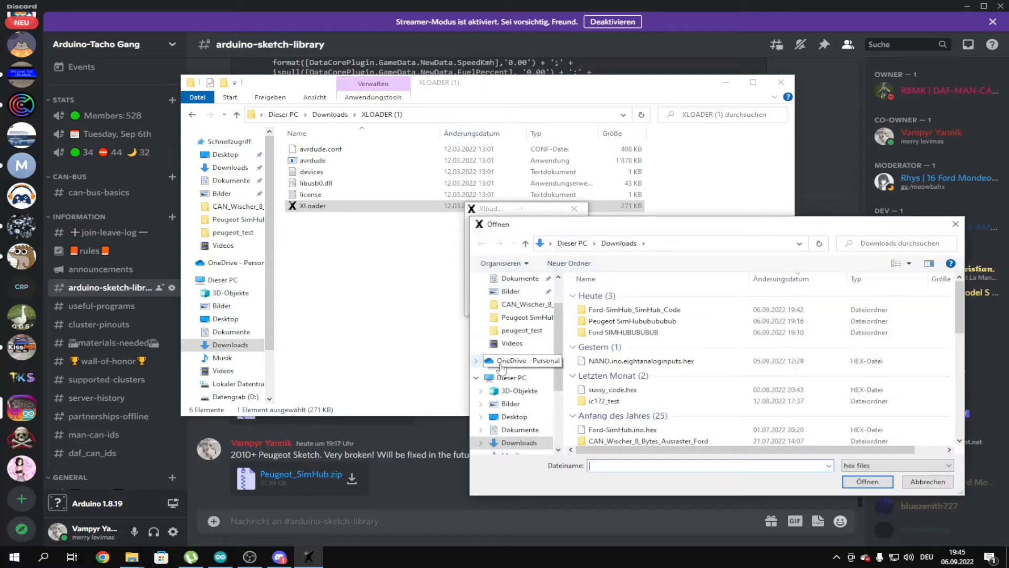
double_click(639, 310)
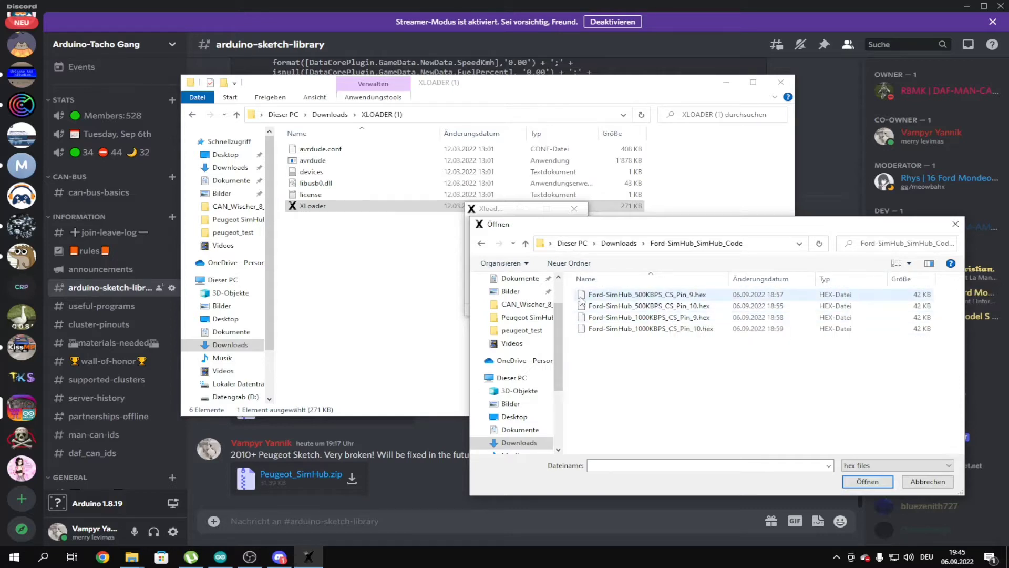
left_click(643, 296)
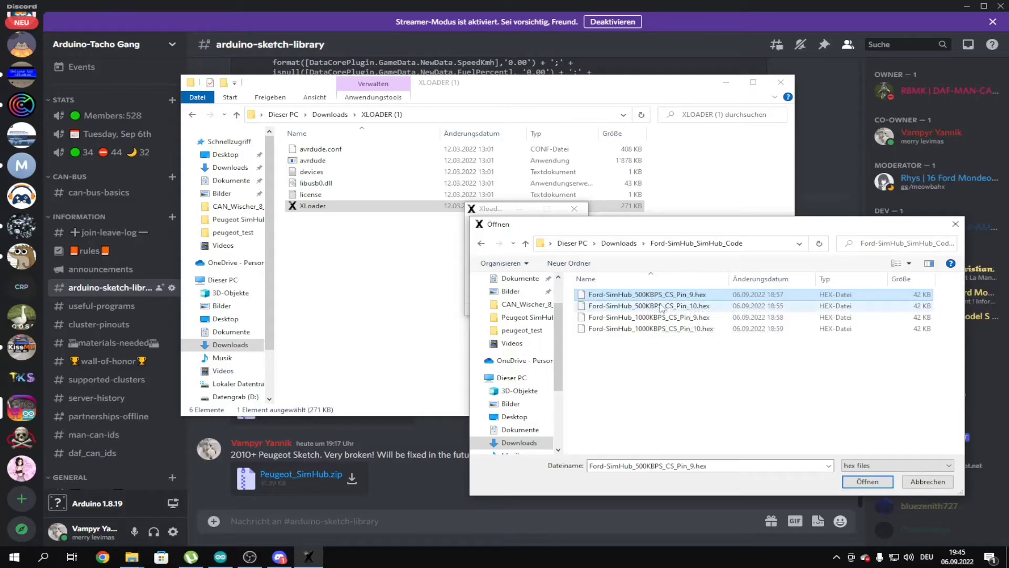
left_click(867, 482)
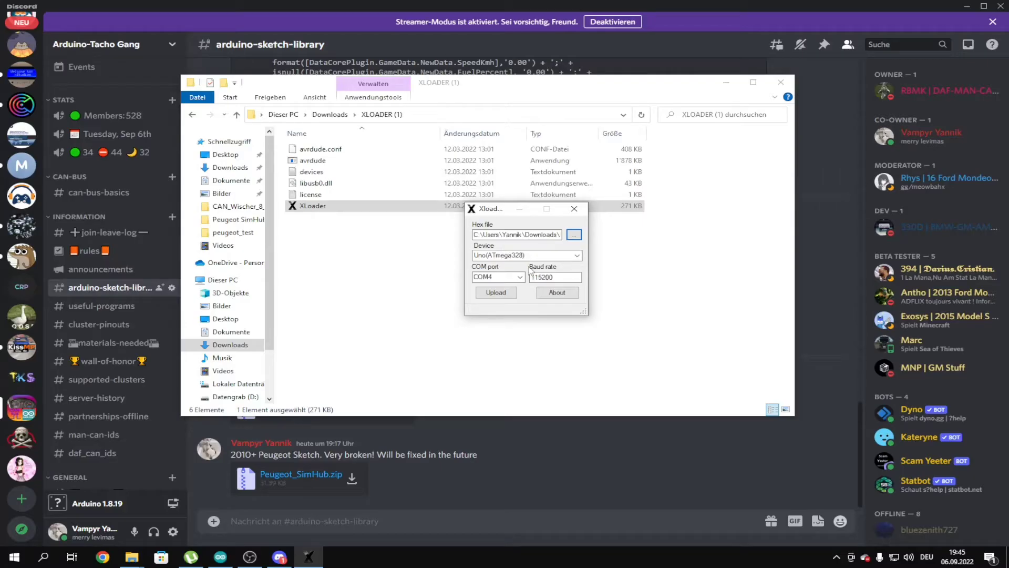
Keep Uno(ATmega328) as the device, COM4 as the port and 115200 as the baud rate
left_click(577, 256)
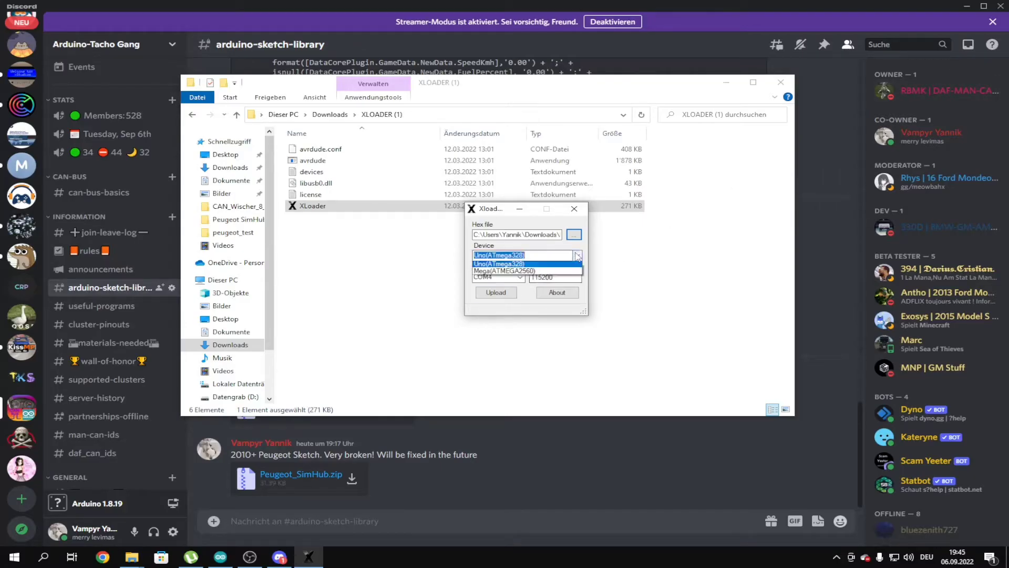
left_click(520, 263)
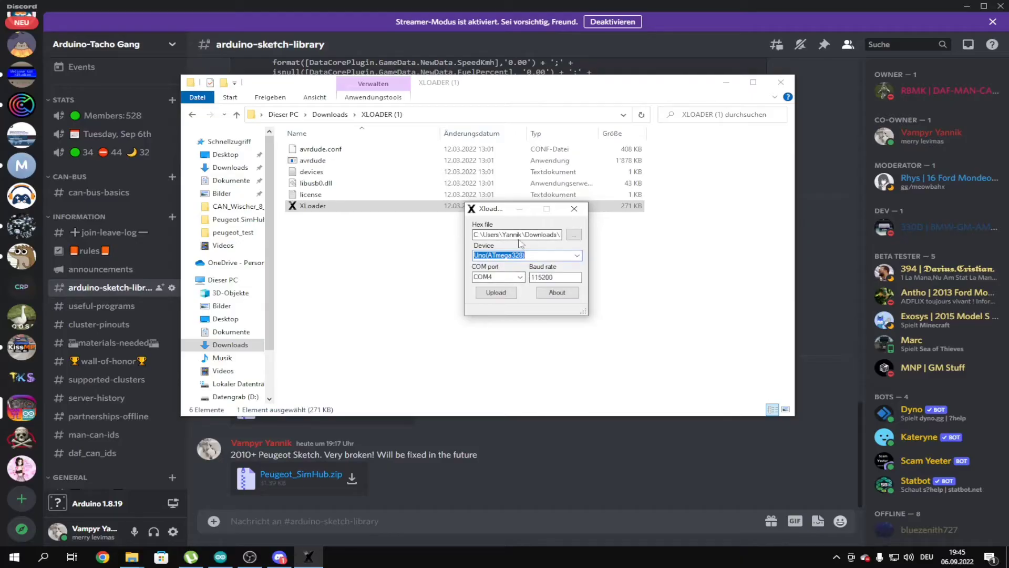
left_click(577, 255)
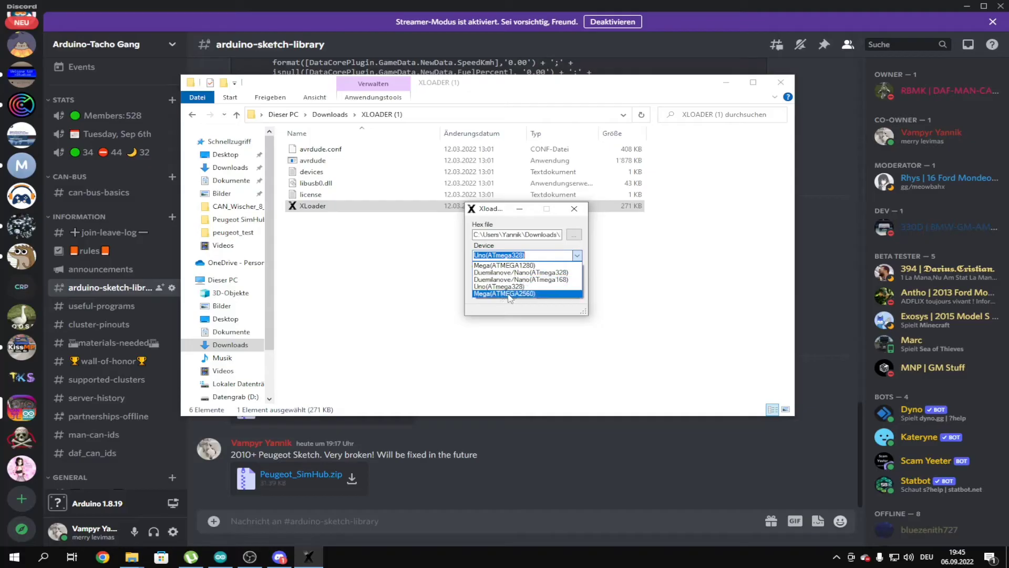
left_click(582, 255)
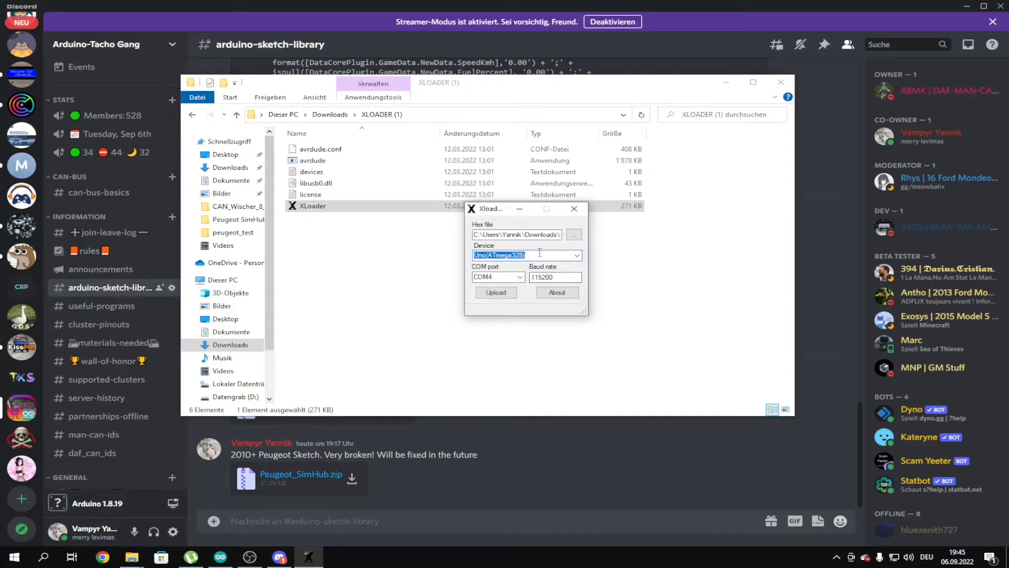
left_click(578, 256)
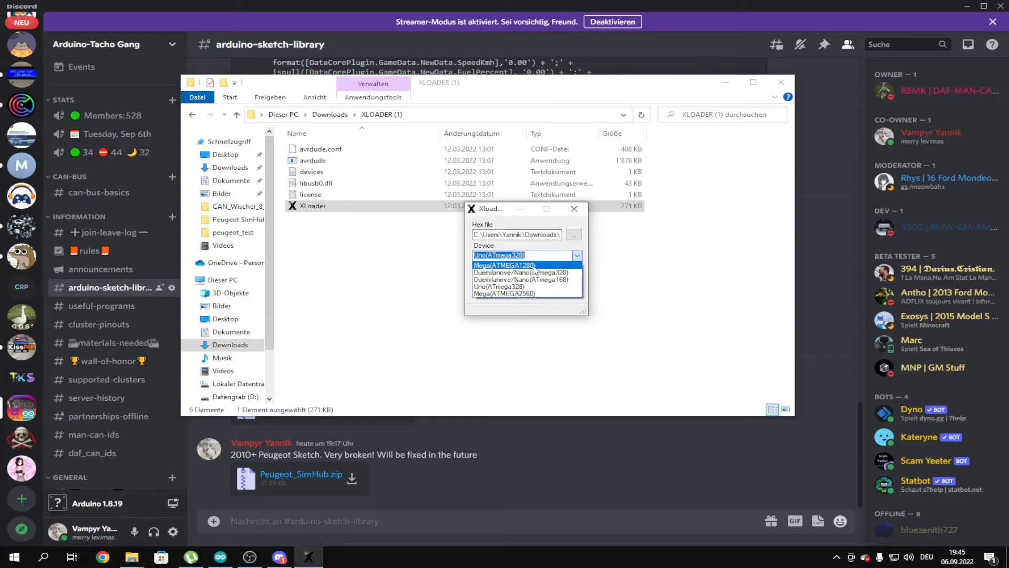
left_click(577, 255)
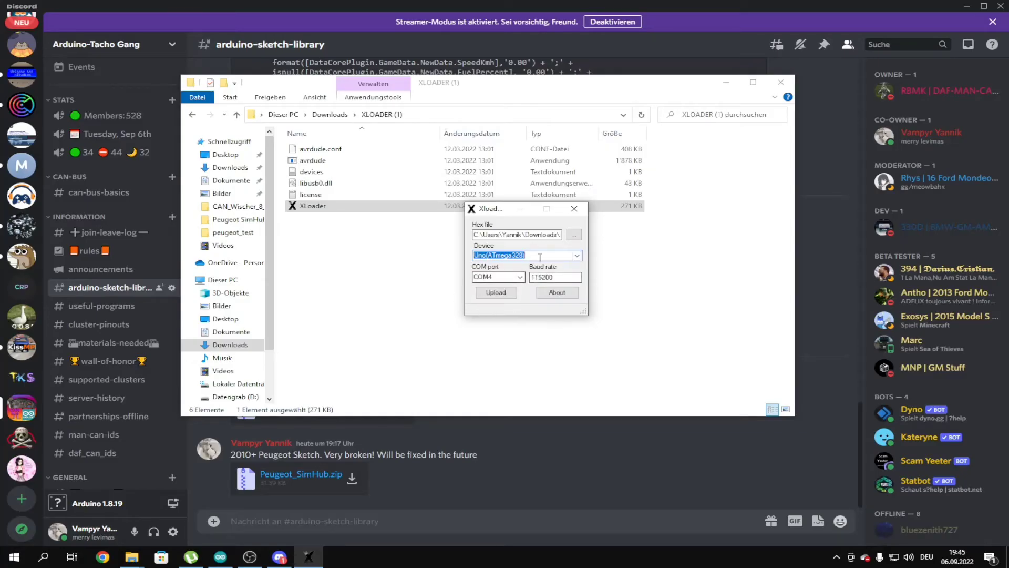
left_click(520, 276)
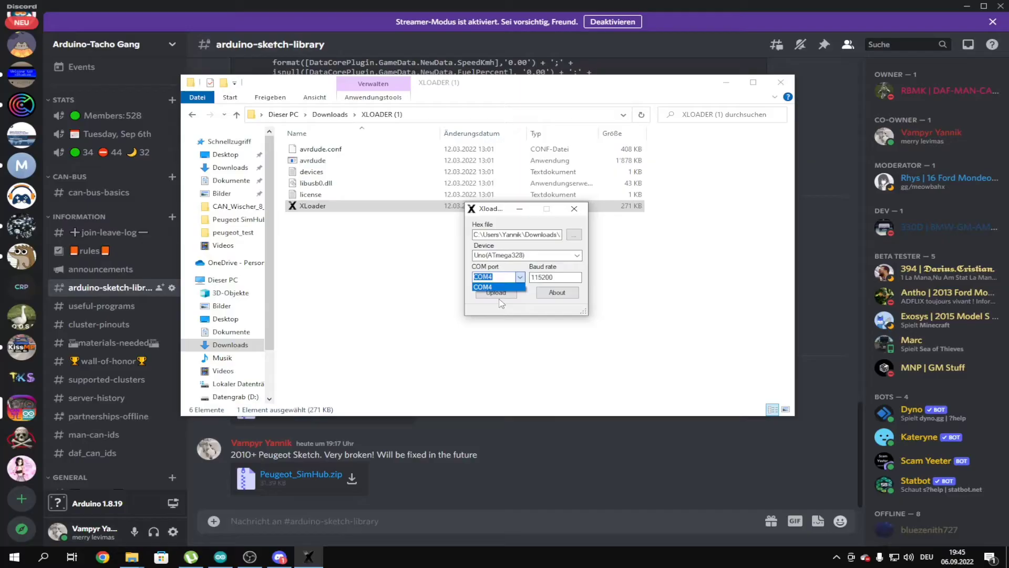
left_click(481, 287)
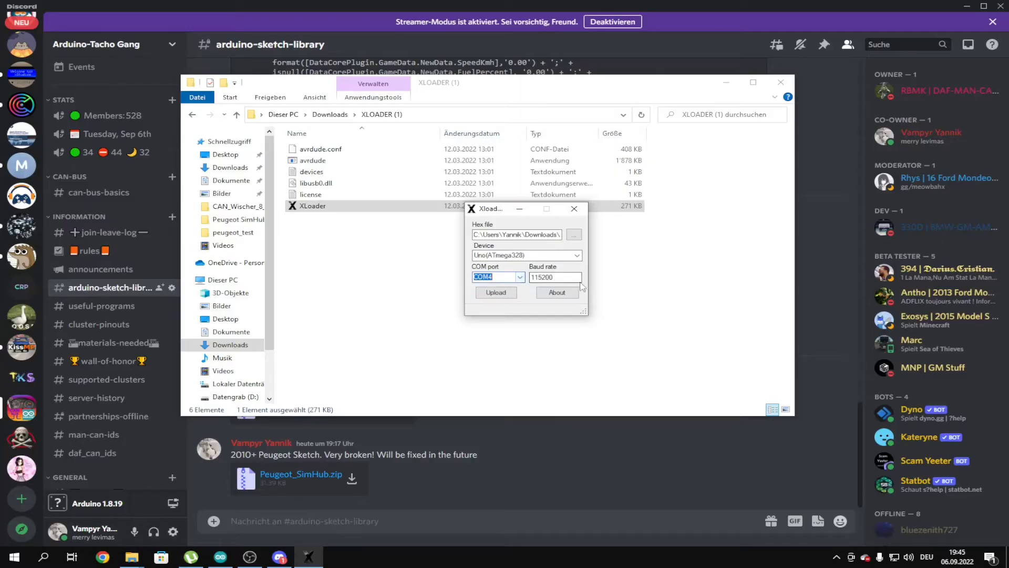
key("Tab")
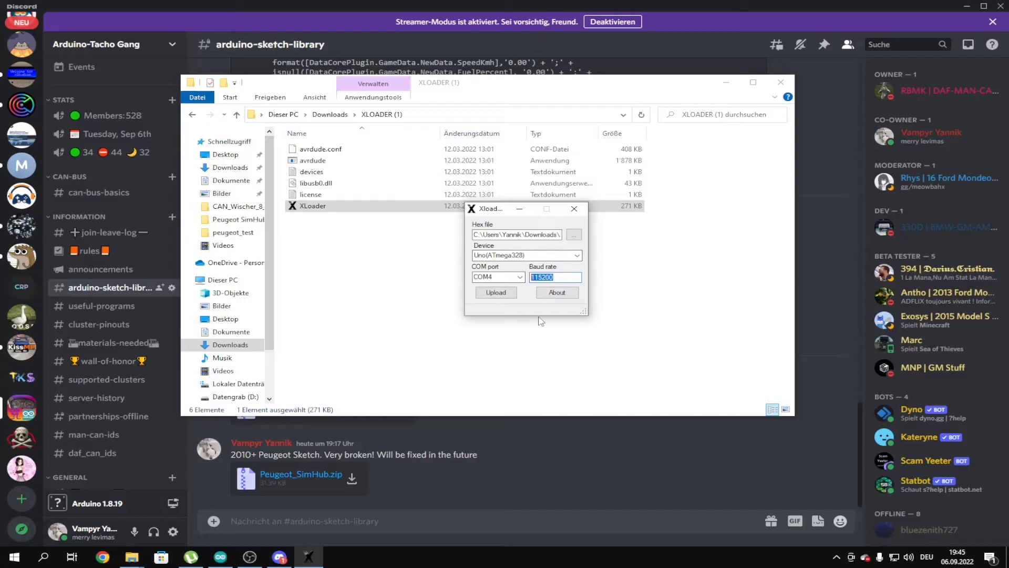
left_click(566, 276)
Upload the Pin 9 hex to the Uno until 15032 bytes are uploaded, then switch to Arduino IDE
left_click(496, 294)
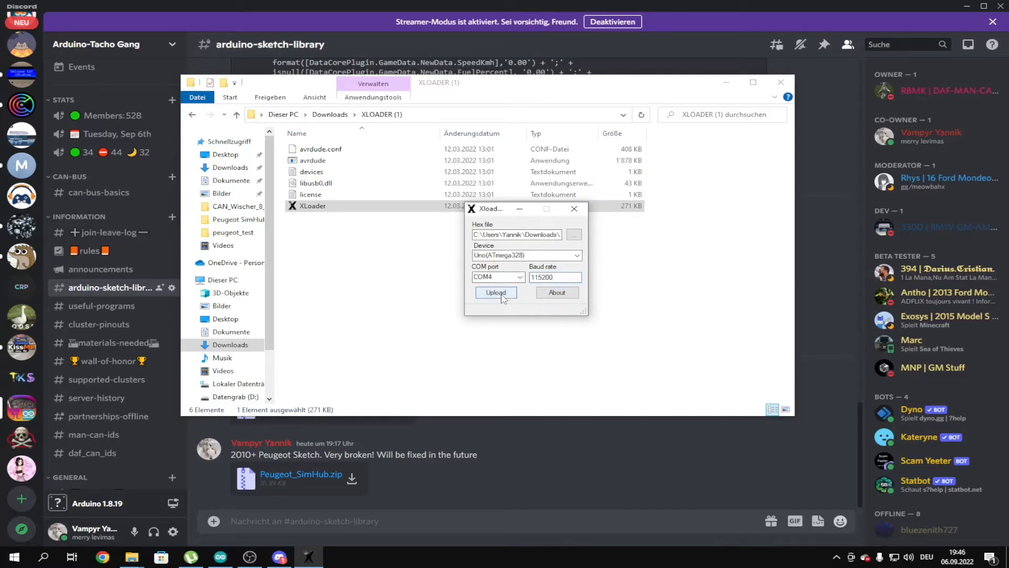
left_click(502, 297)
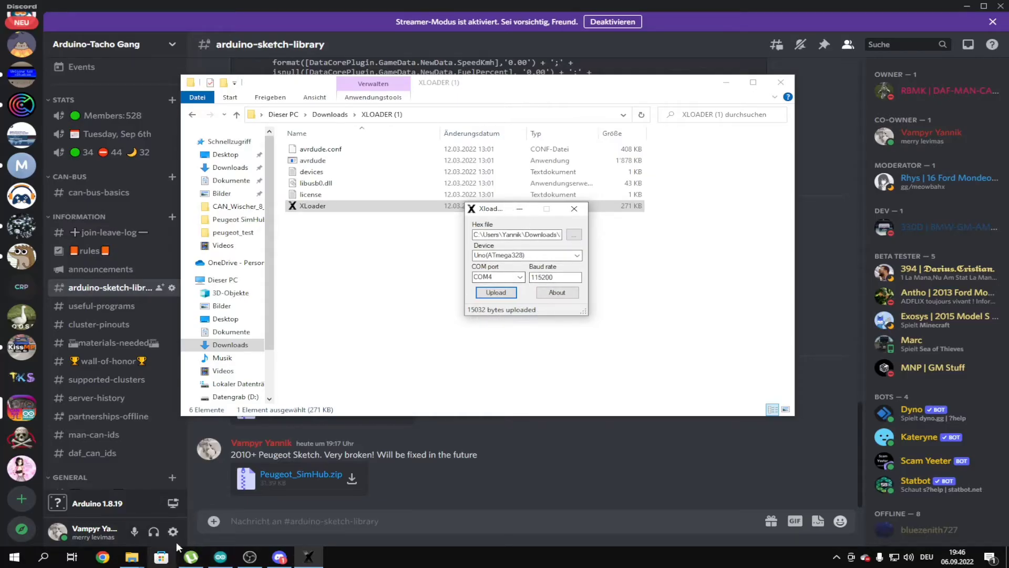
left_click(221, 556)
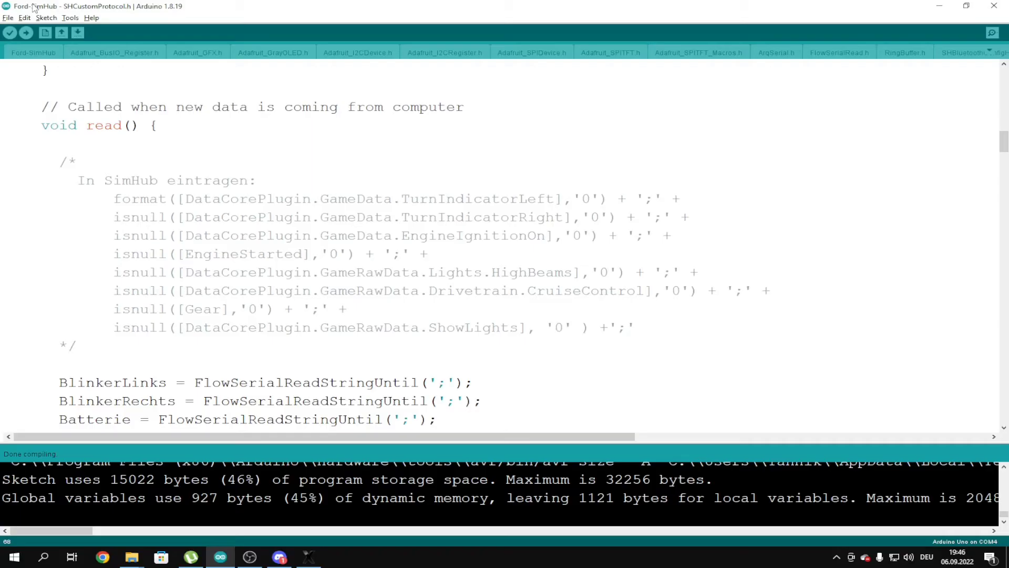
Open and close the COM4 serial monitor twice to check the board's output
left_click(992, 34)
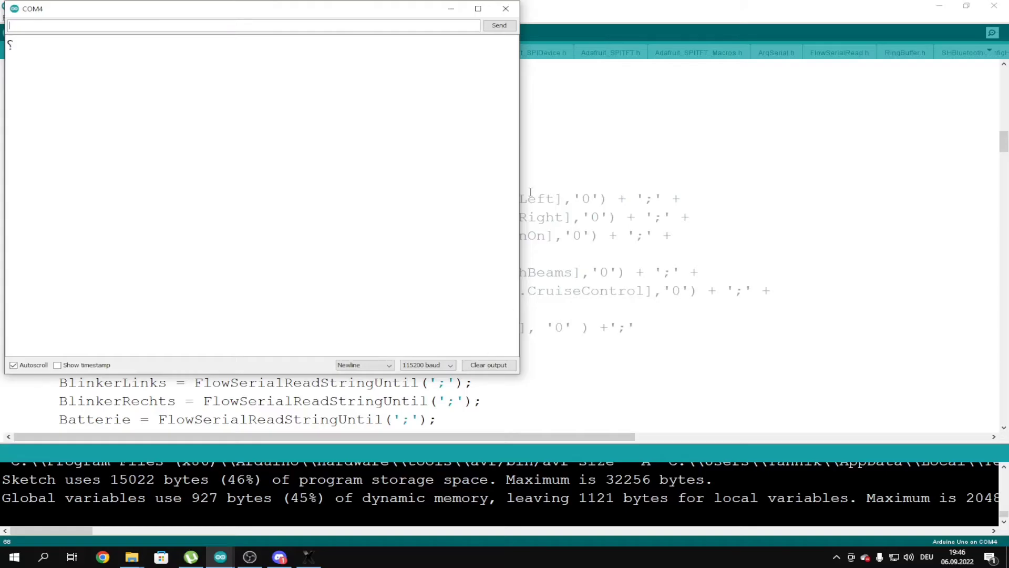
left_click(506, 10)
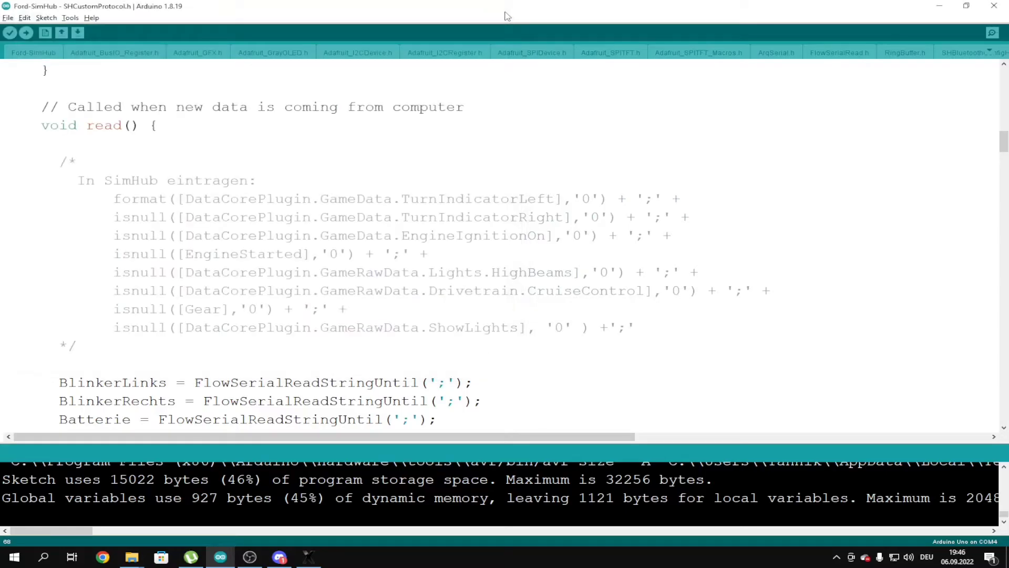
left_click(992, 33)
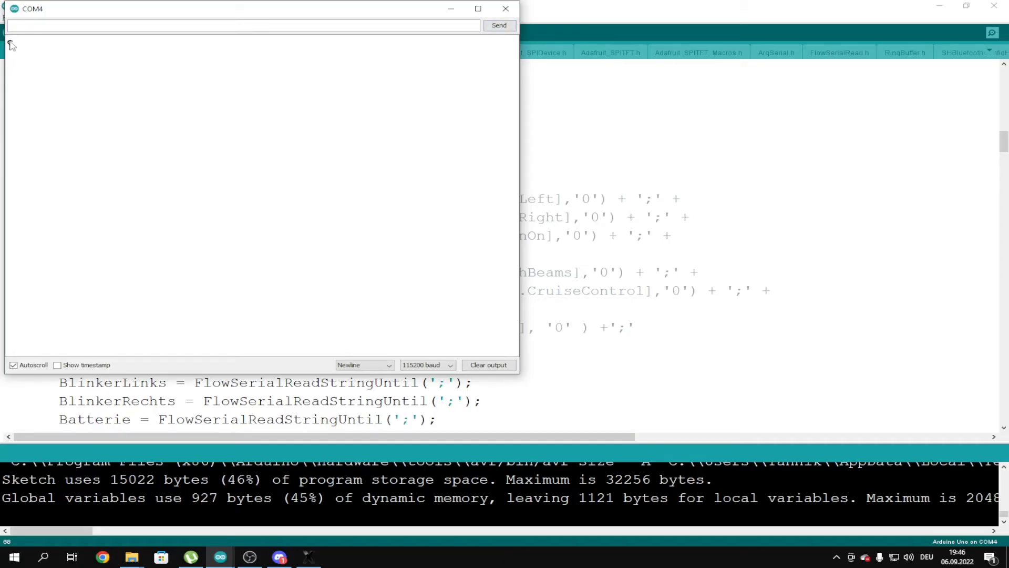
left_click(506, 9)
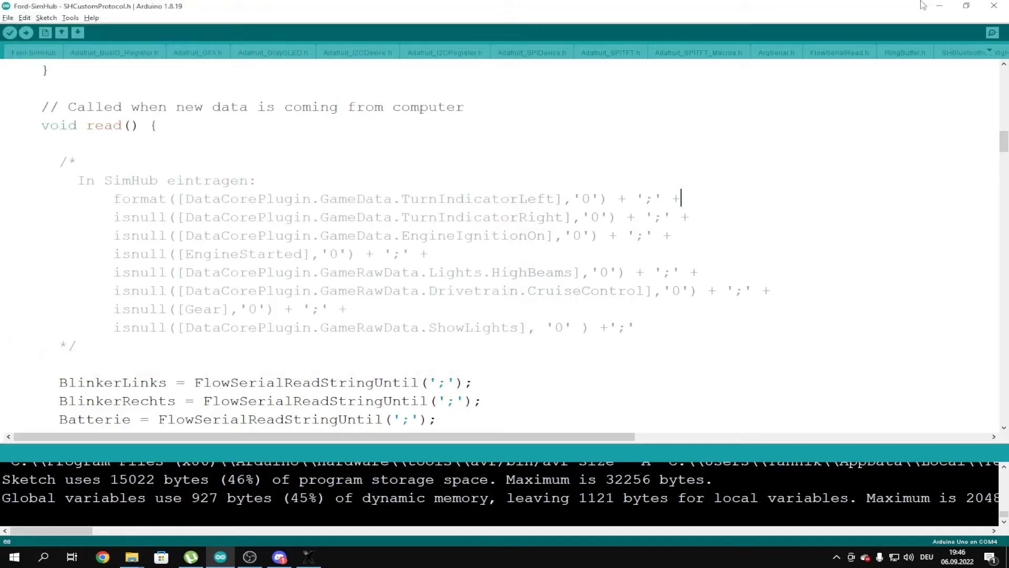
Minimise Arduino IDE, close XLoader, and open Ford_NCALC from the Ford-SimHub_SimHub_Code folder
left_click(939, 6)
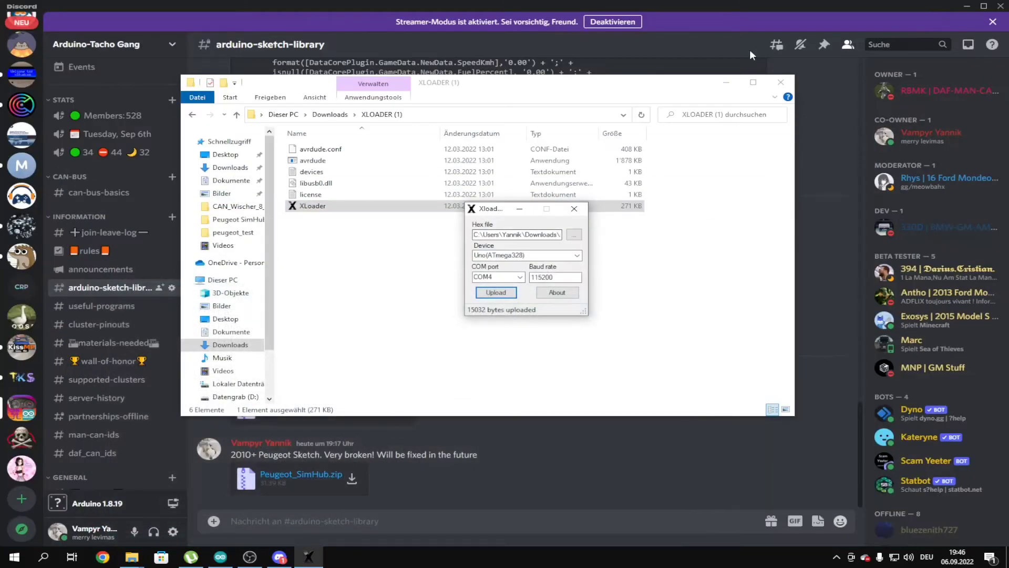
left_click(573, 208)
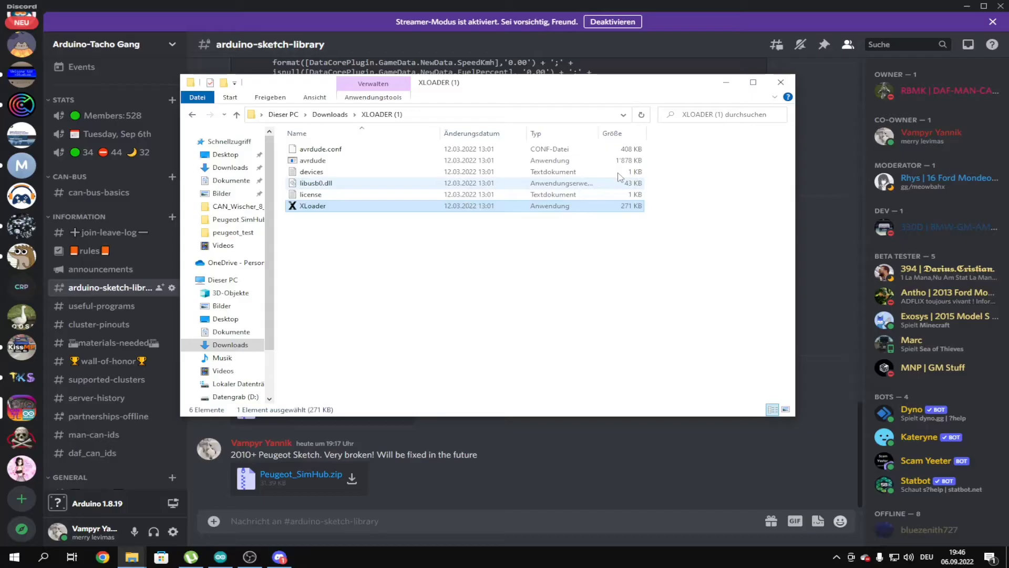
left_click(726, 82)
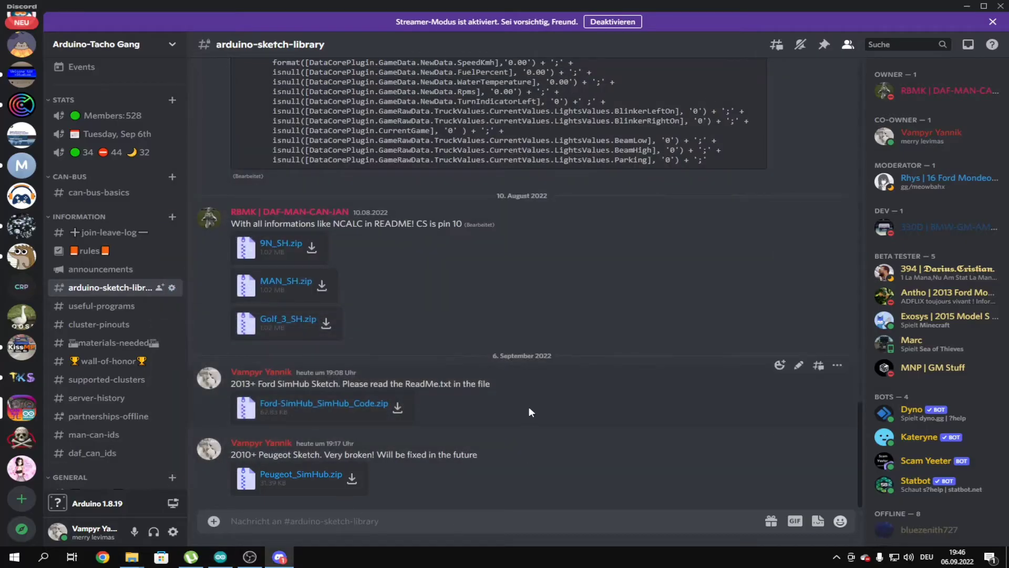
mouse_move(132, 557)
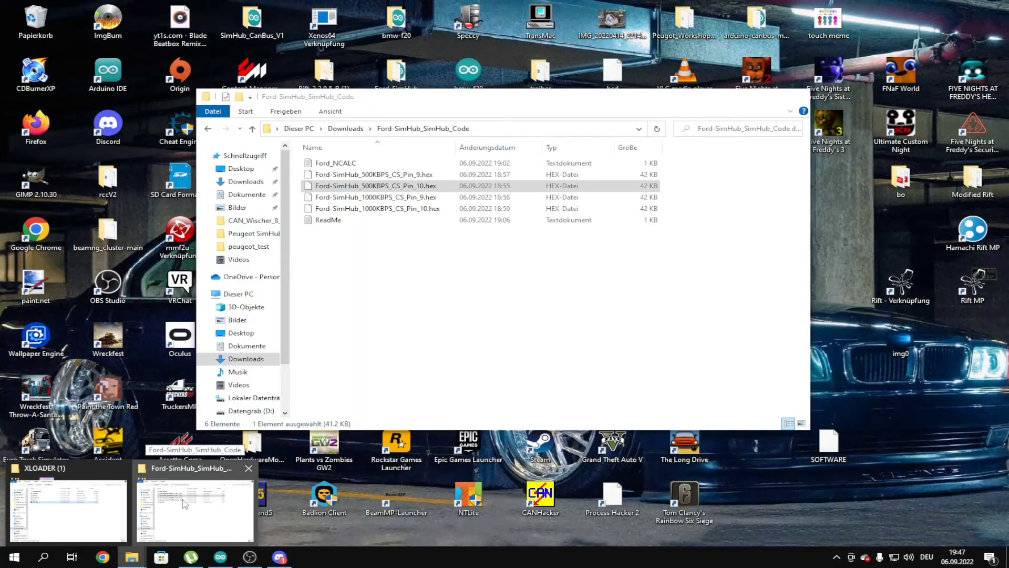
left_click(184, 506)
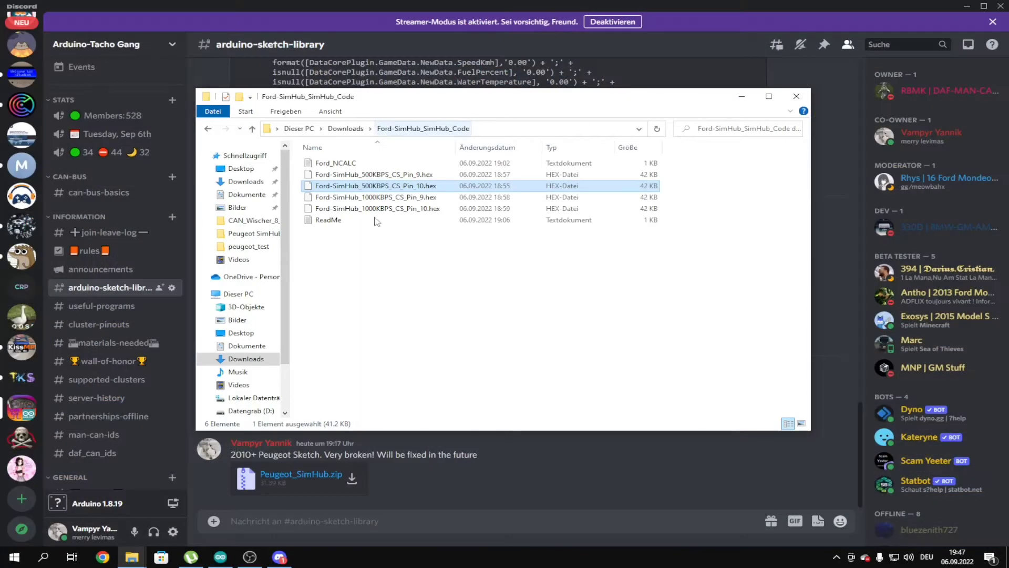
double_click(377, 163)
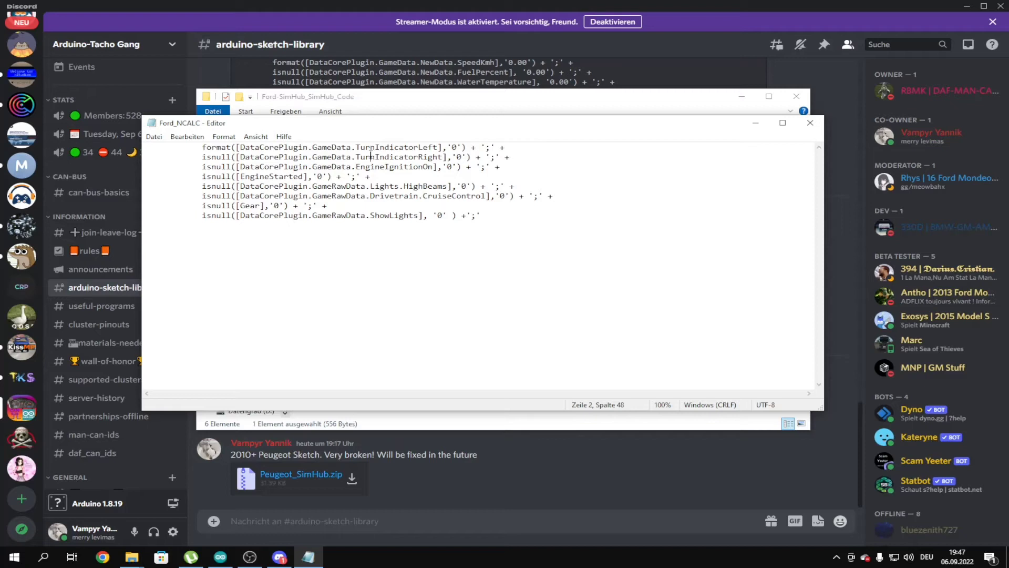
double_click(377, 216)
left_click(391, 215)
left_click_drag(413, 196, 463, 185)
left_click(328, 205)
left_click_drag(389, 186, 454, 186)
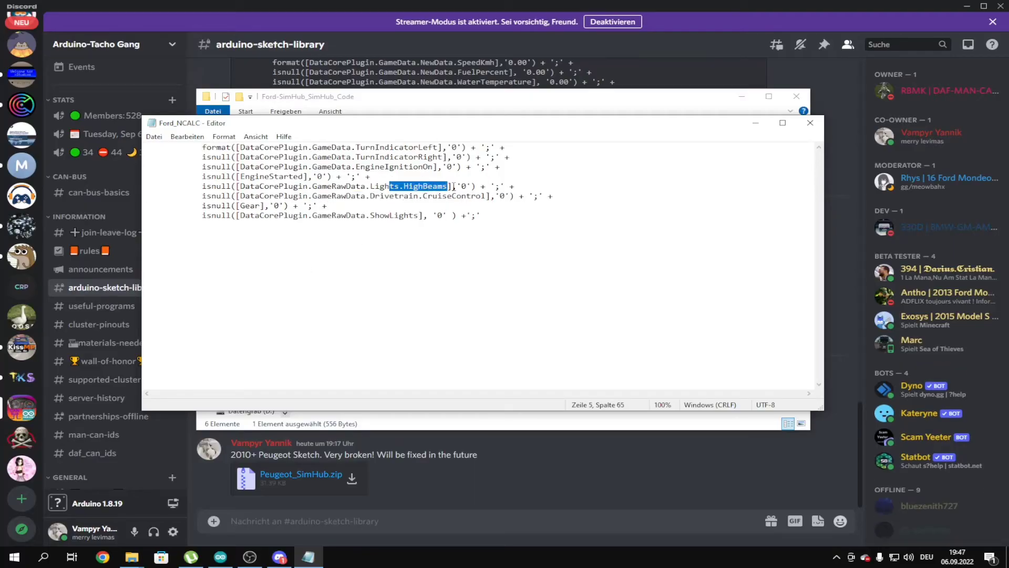
left_click(462, 238)
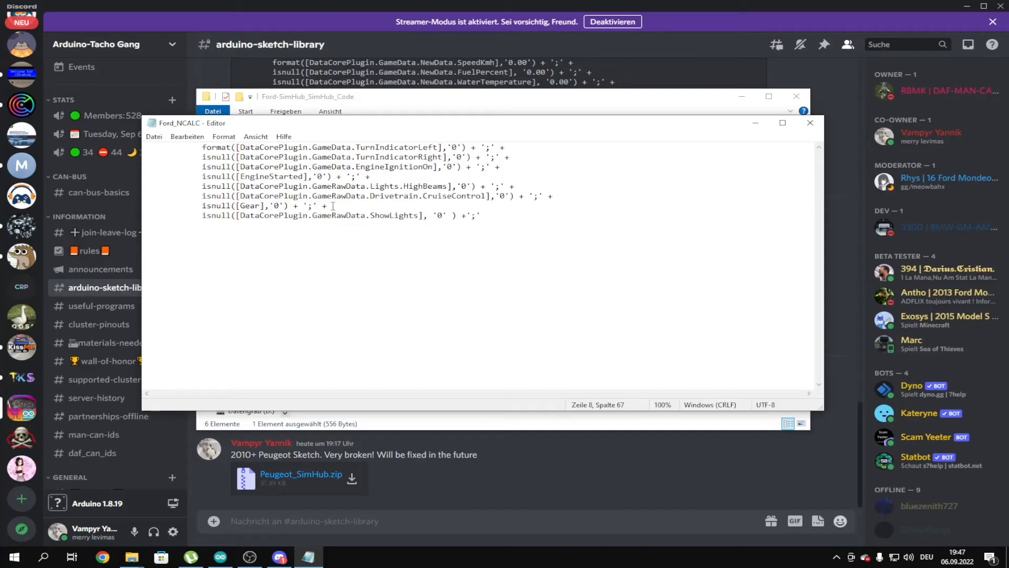
left_click_drag(232, 206, 293, 206)
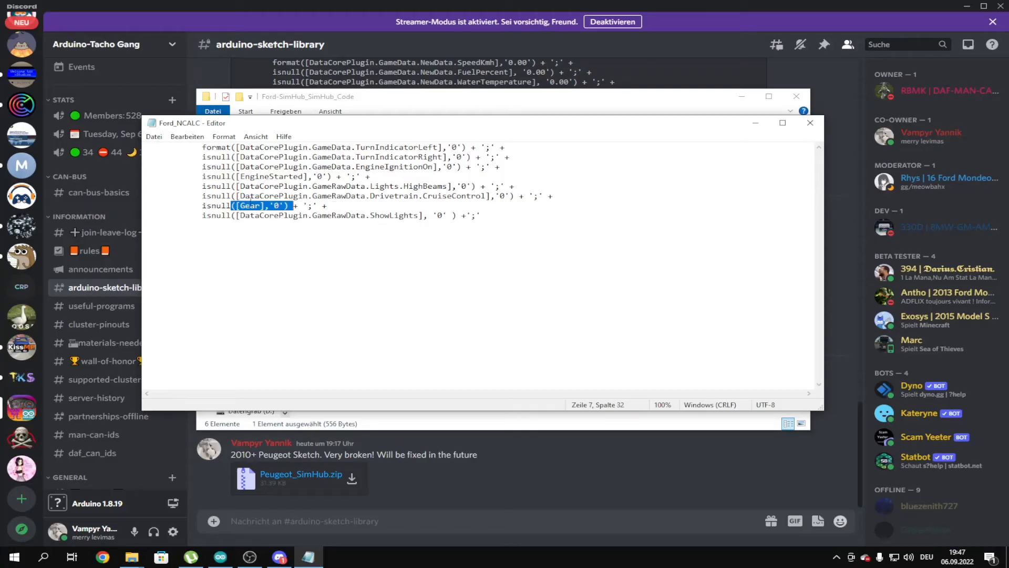
Launch SimHub through a Start-menu search for 'sim'
left_click(251, 206)
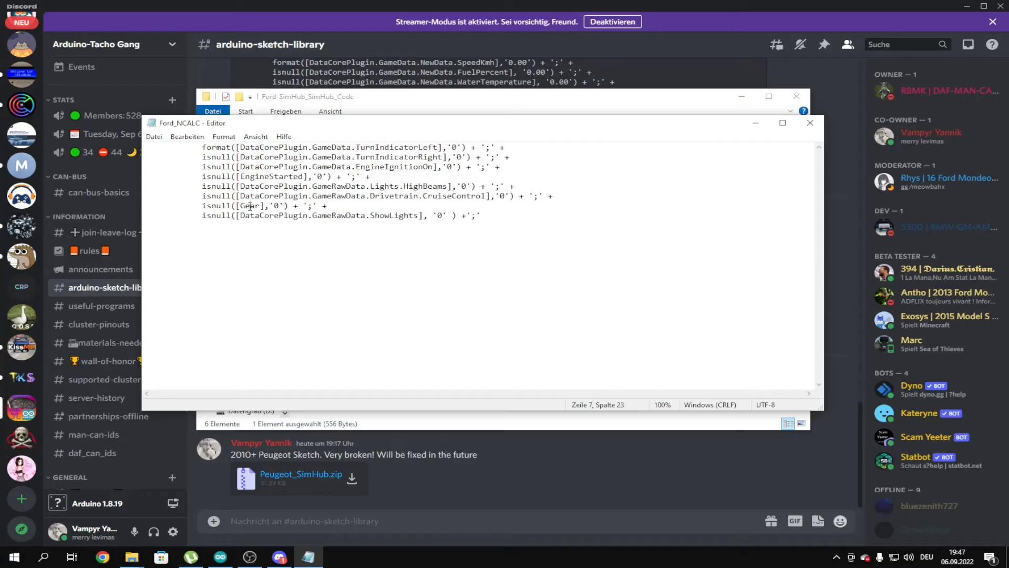
key("super")
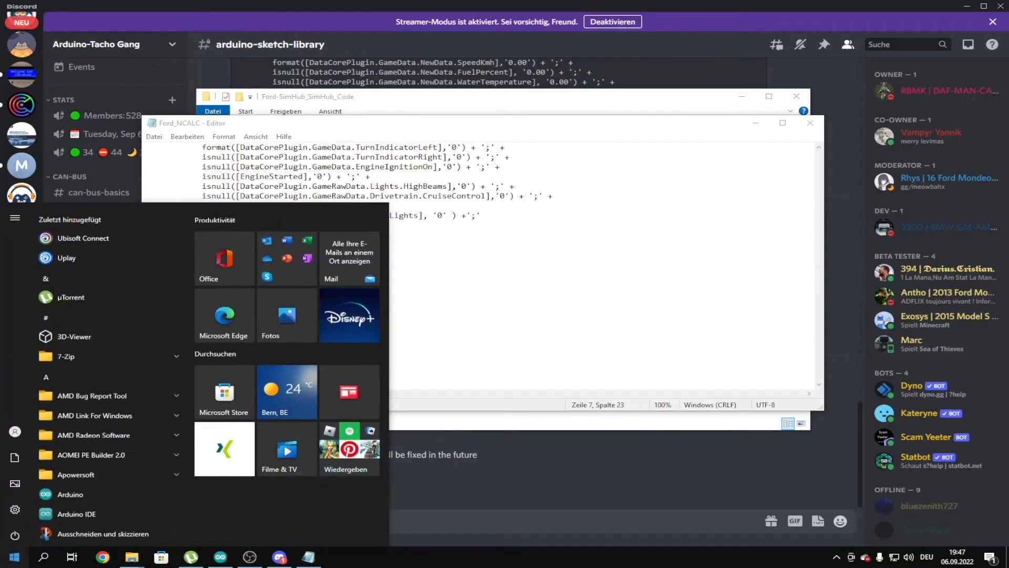
type("sim")
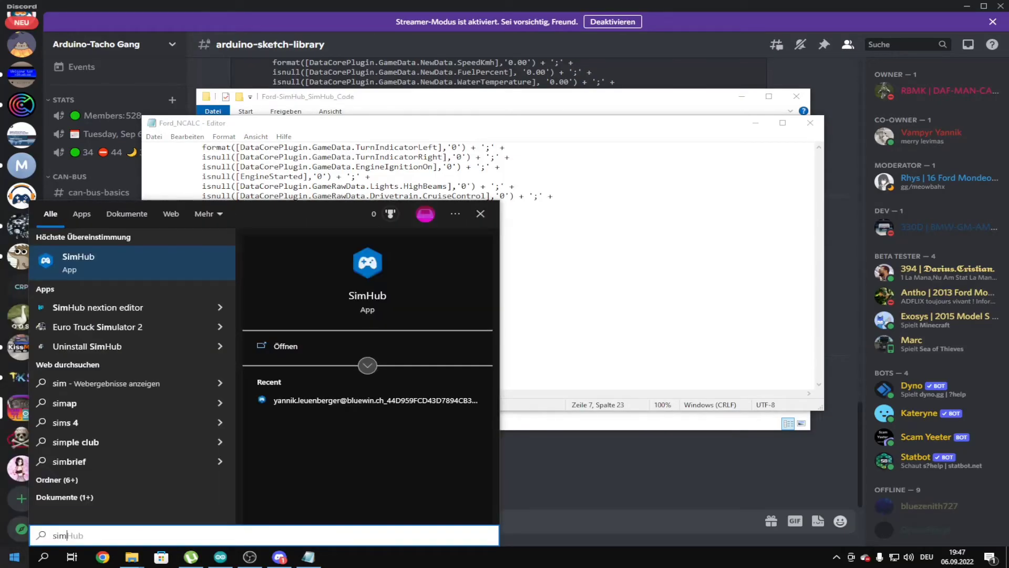
left_click(127, 275)
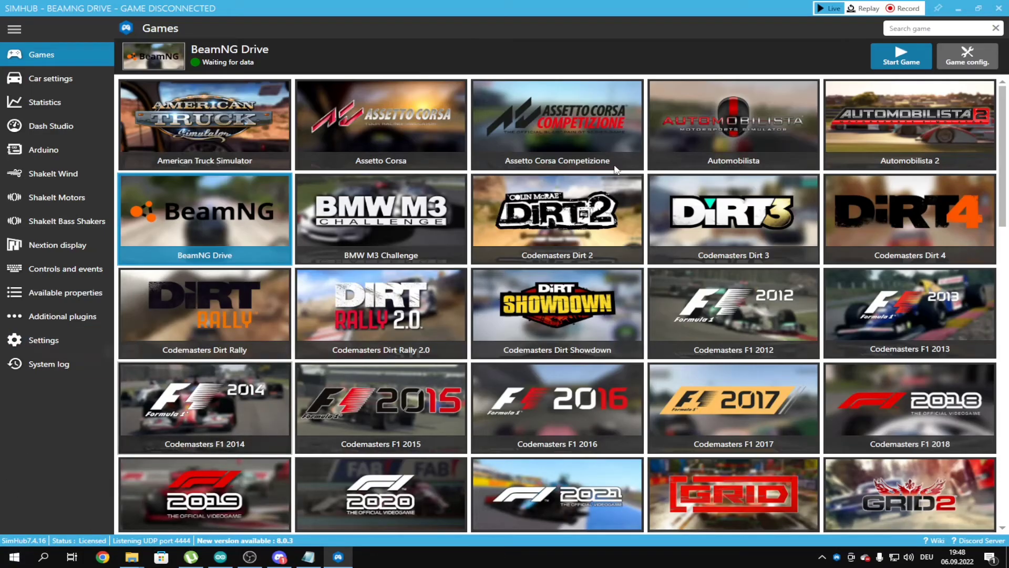
Switch Arduino My Hardware to a single Arduino, the 2013 Ford Fusion Kombiinstrument on COM4
left_click(52, 157)
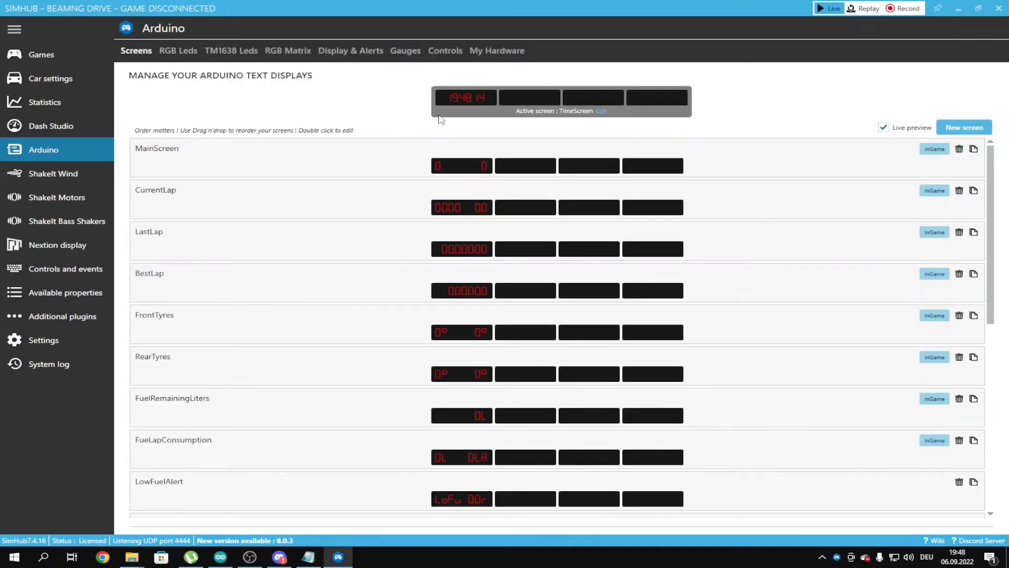
left_click(476, 52)
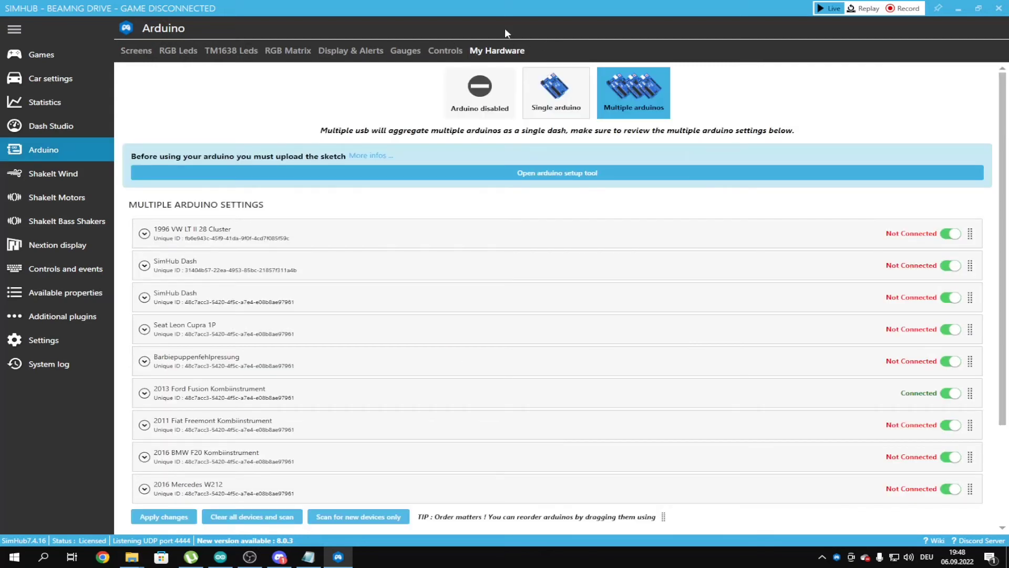
left_click(555, 91)
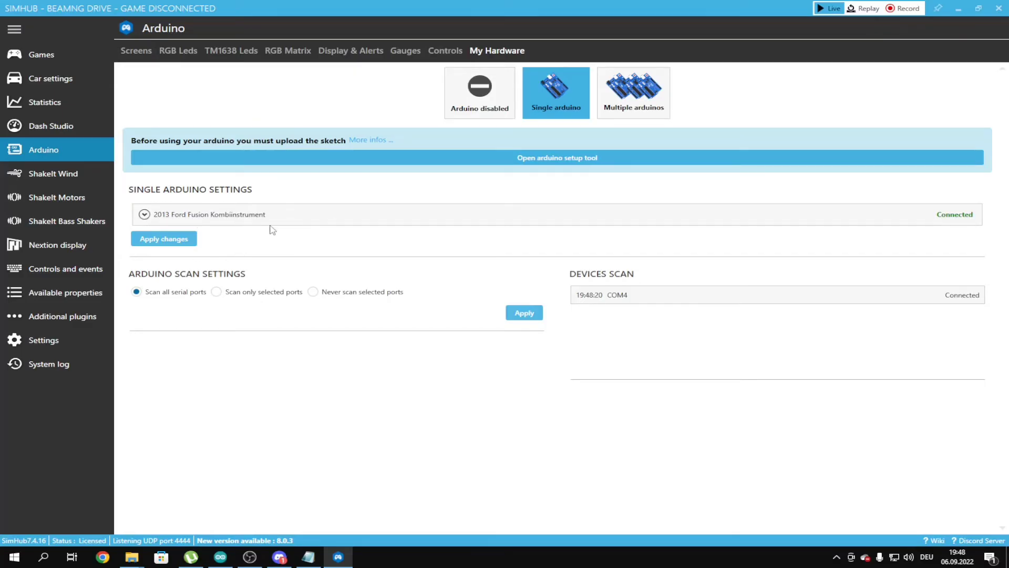
Set the Kombiinstrument's custom protocol to Computed value and delete the old NCalc formula
left_click(144, 215)
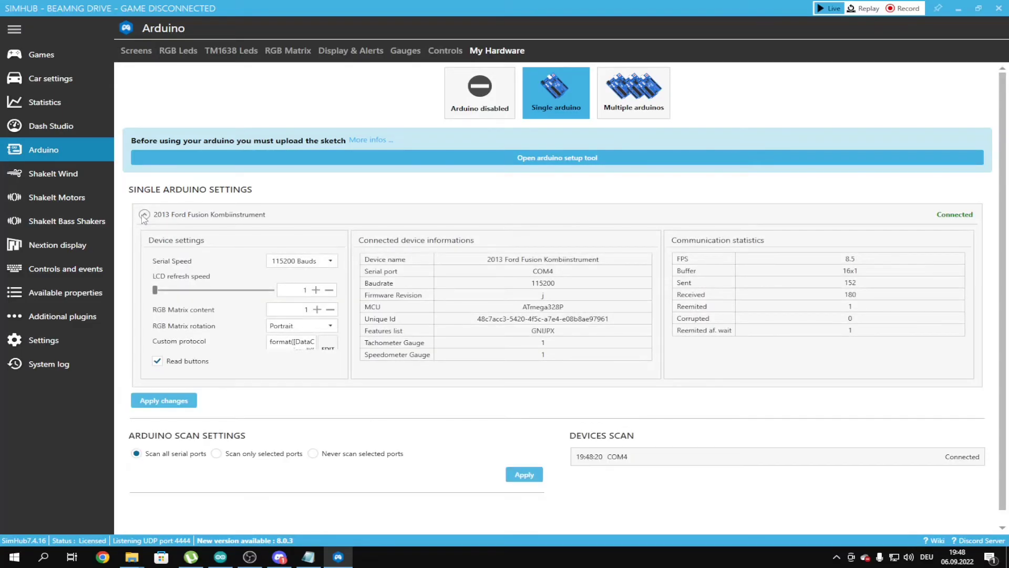
left_click(327, 346)
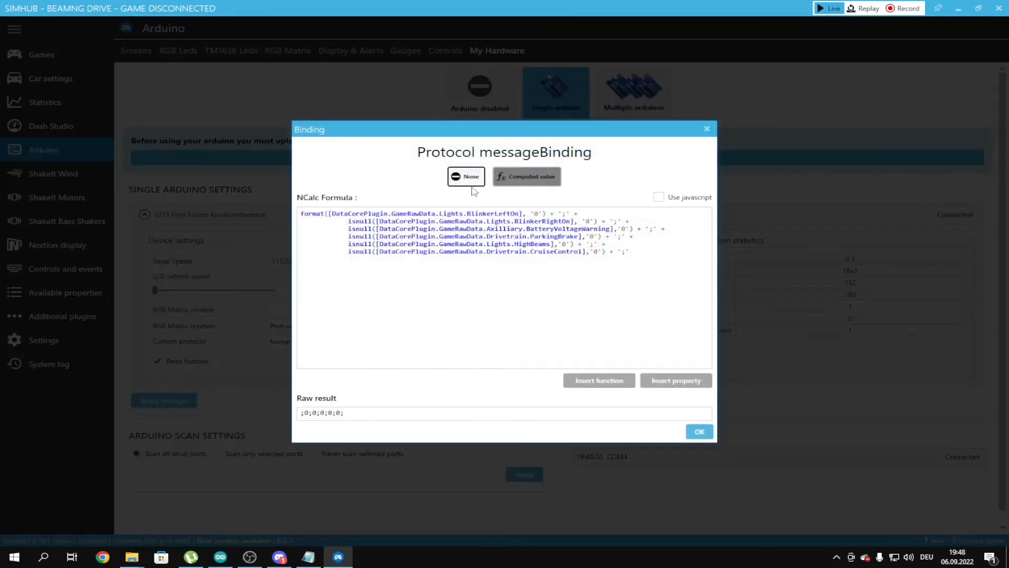
left_click(471, 183)
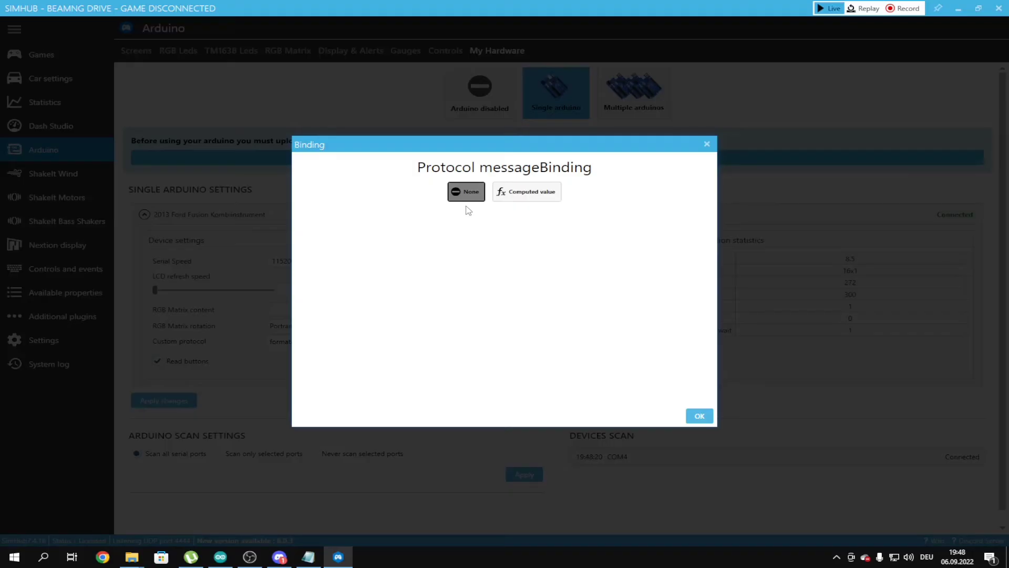
left_click(553, 192)
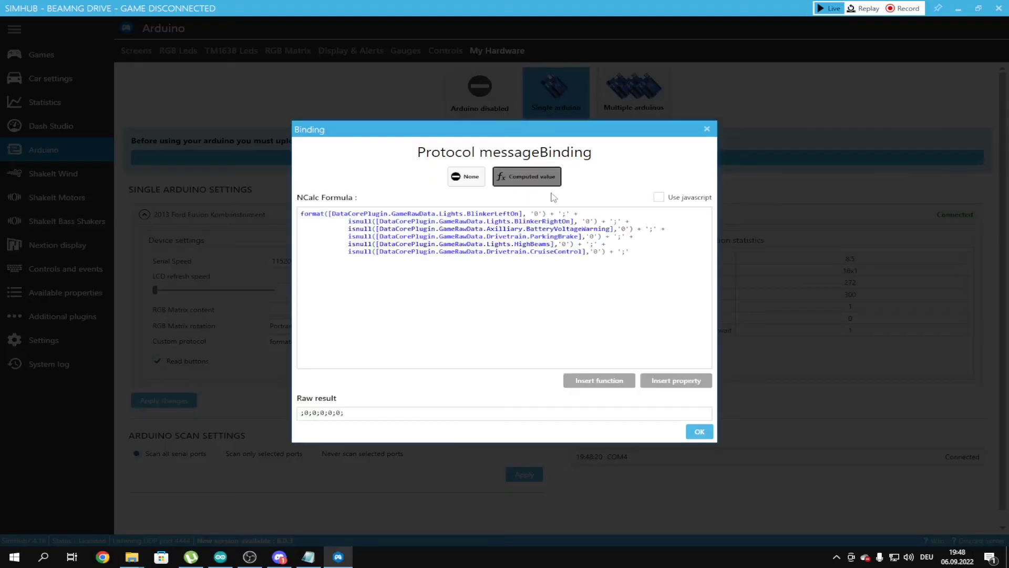
left_click_drag(577, 291, 236, 168)
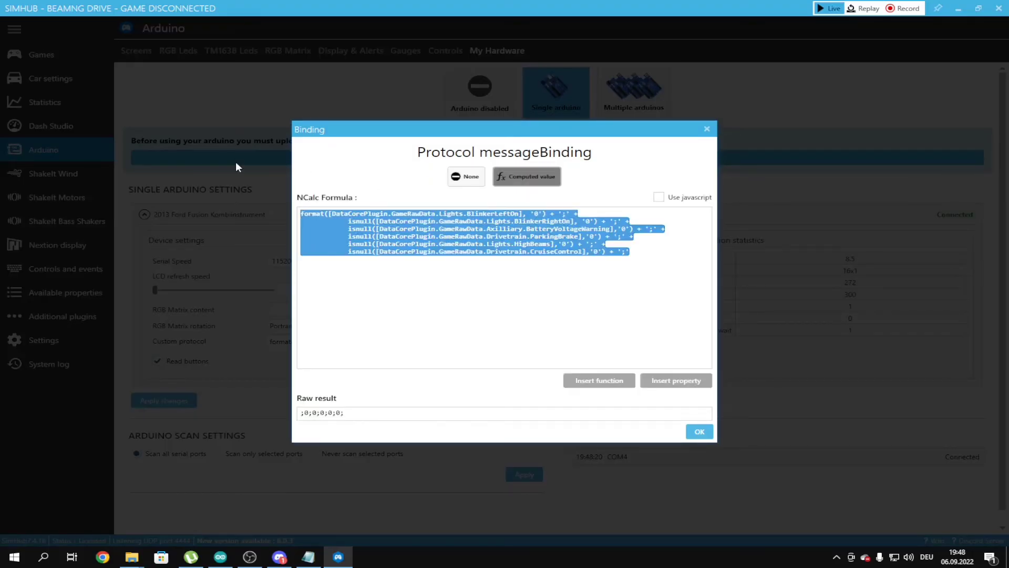
key("BackSpace")
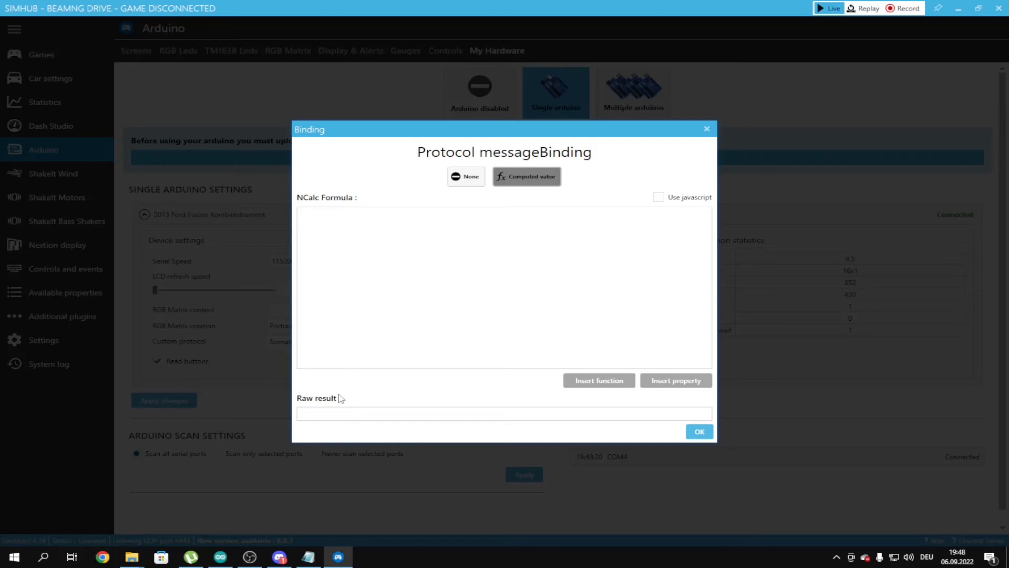
Copy the whole Ford_NCALC formula from the Notepad notes file
left_click(308, 556)
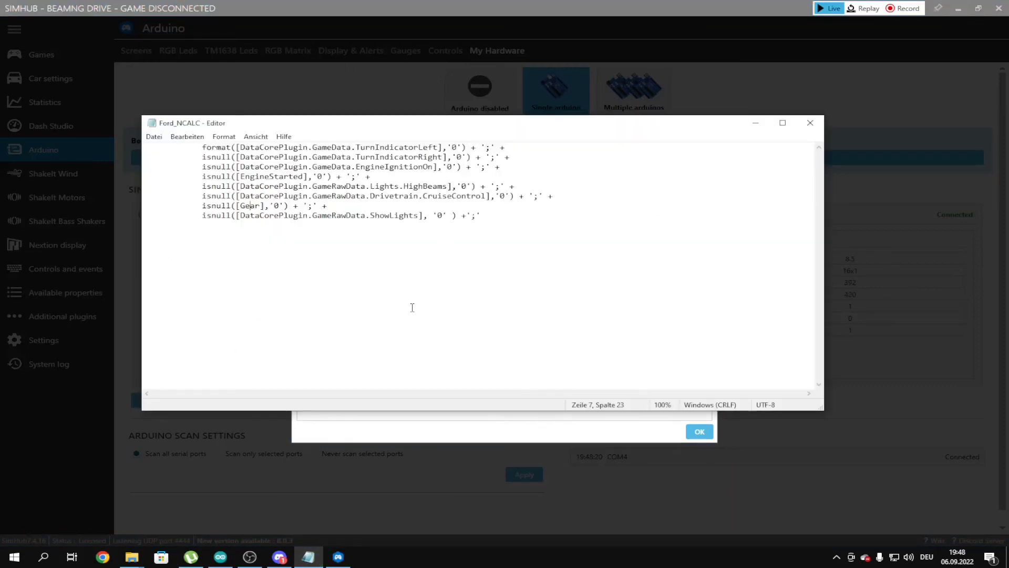
left_click_drag(508, 221, 146, 146)
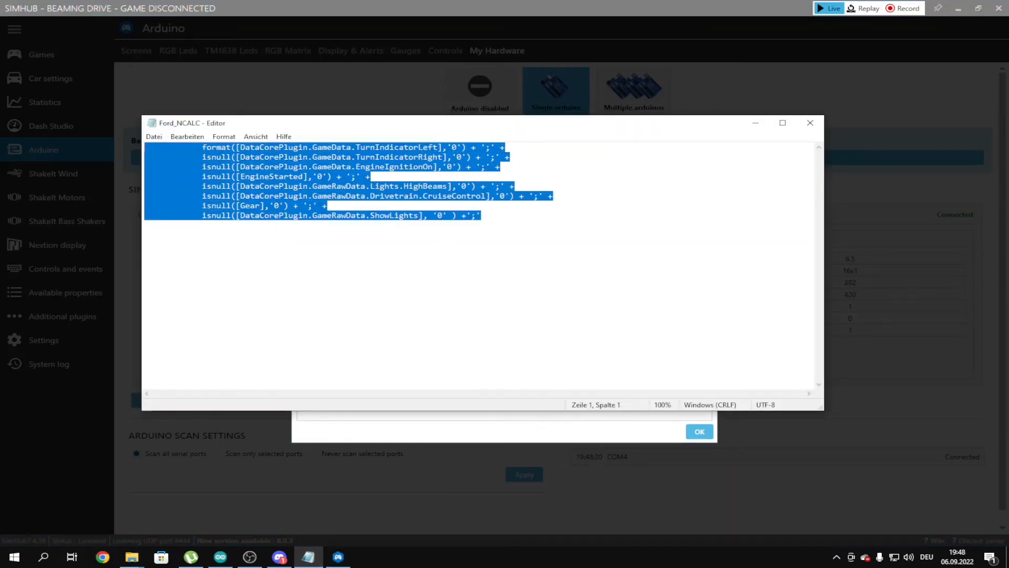
right_click(191, 153)
left_click(210, 185)
left_click(397, 5)
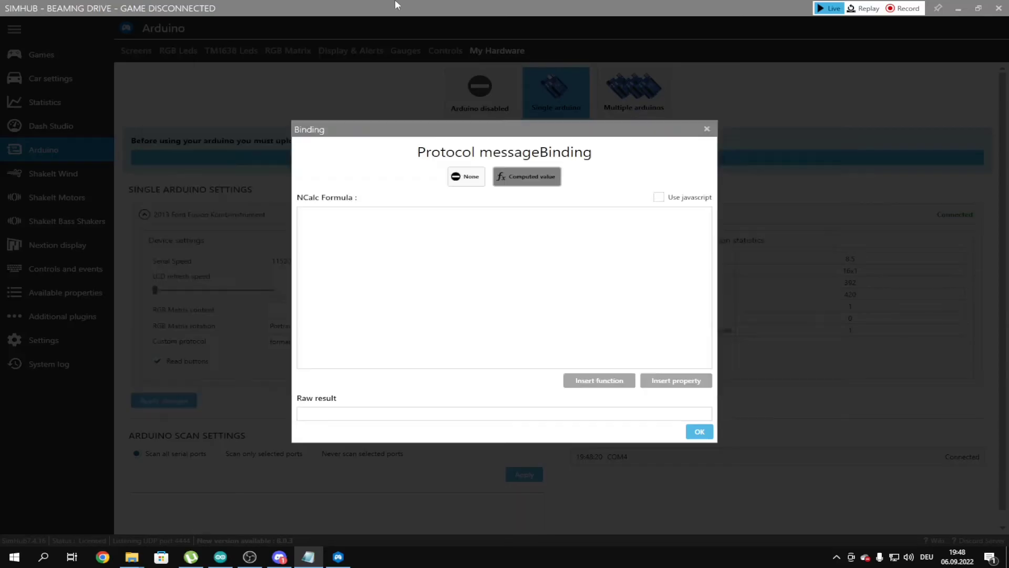
Paste the Ford_NCALC formula, check the 0;0;0;0;0;0;0;0; preview, and confirm with OK
left_click(316, 210)
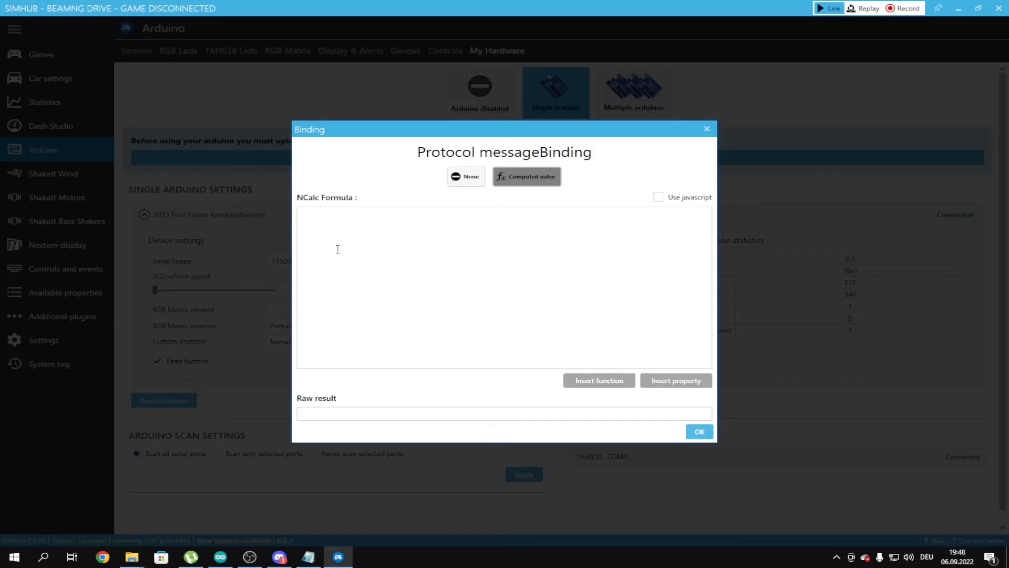
key("ctrl+v")
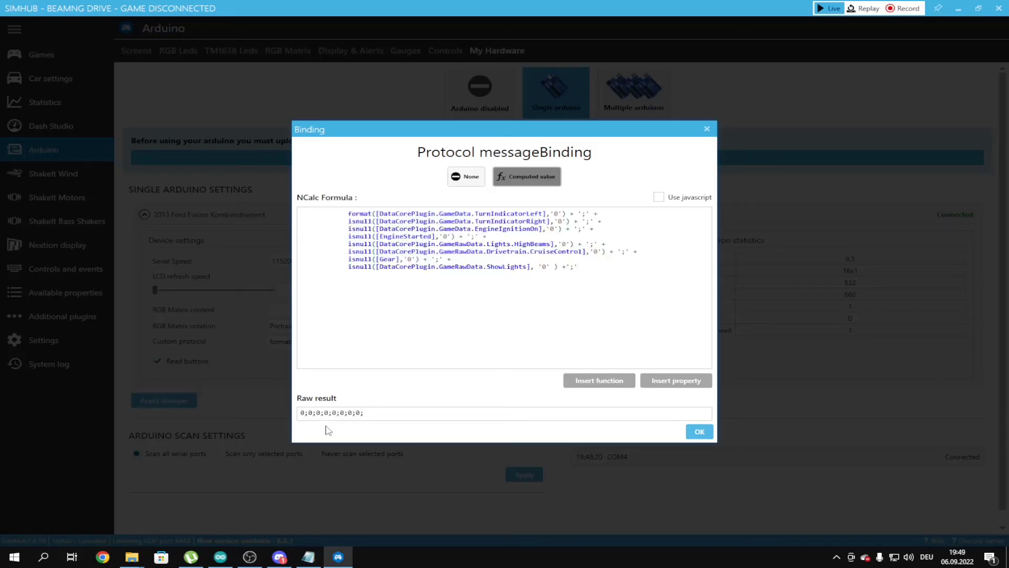
left_click_drag(303, 412, 371, 412)
left_click(408, 413)
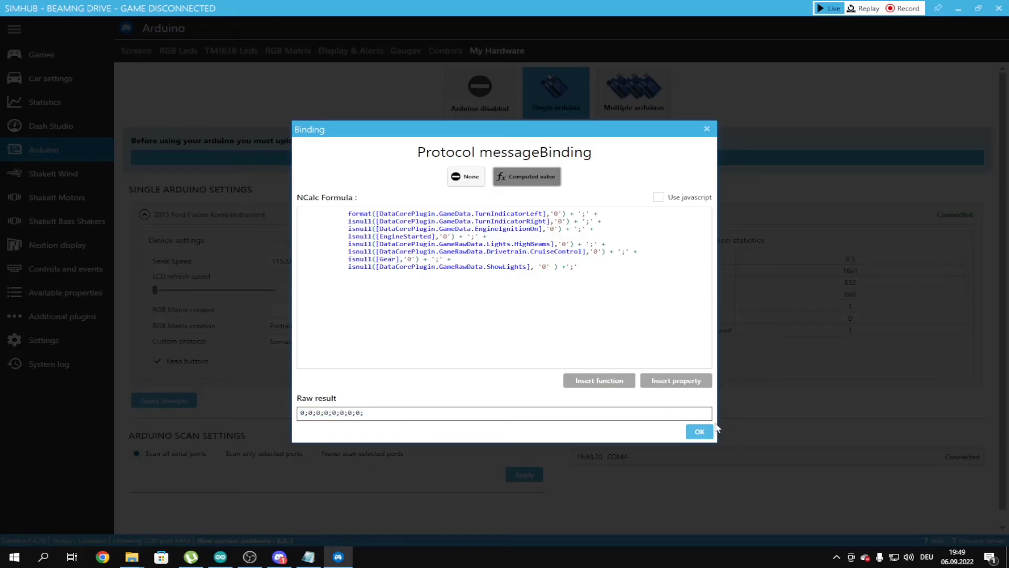
left_click(701, 431)
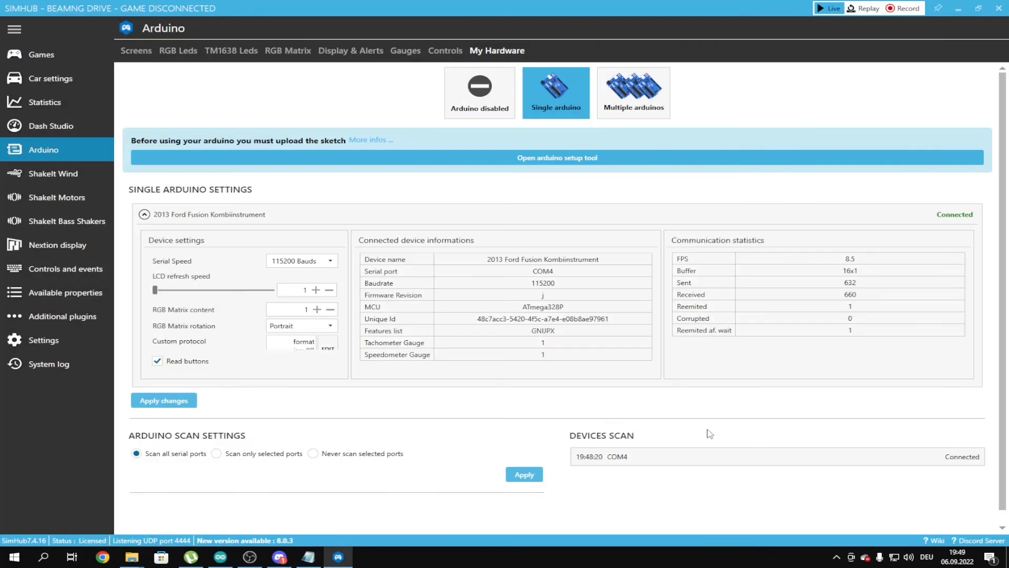
Apply changes so the Kombiinstrument reconnects on COM4, then collapse its device panel
left_click(153, 405)
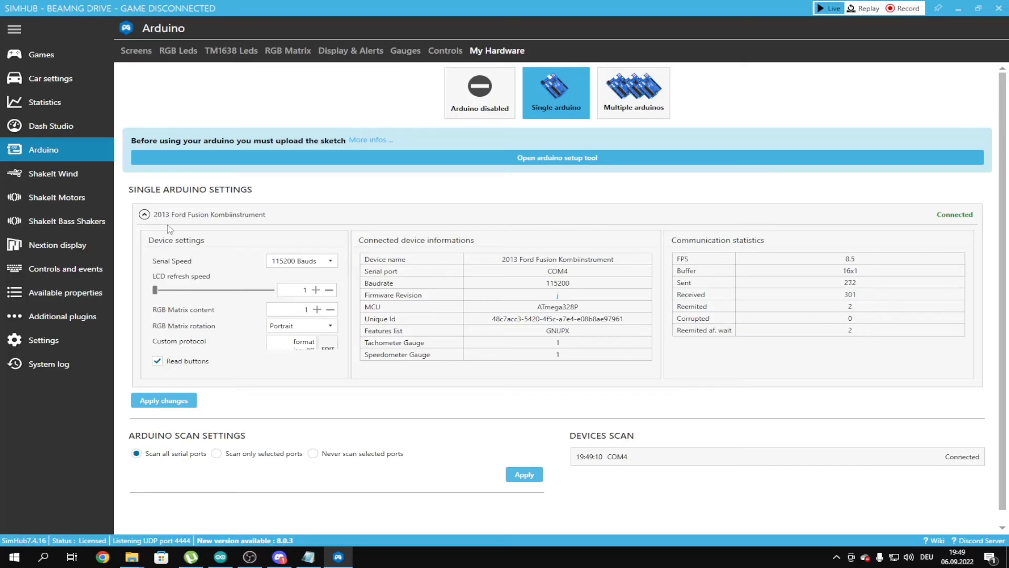
left_click(144, 215)
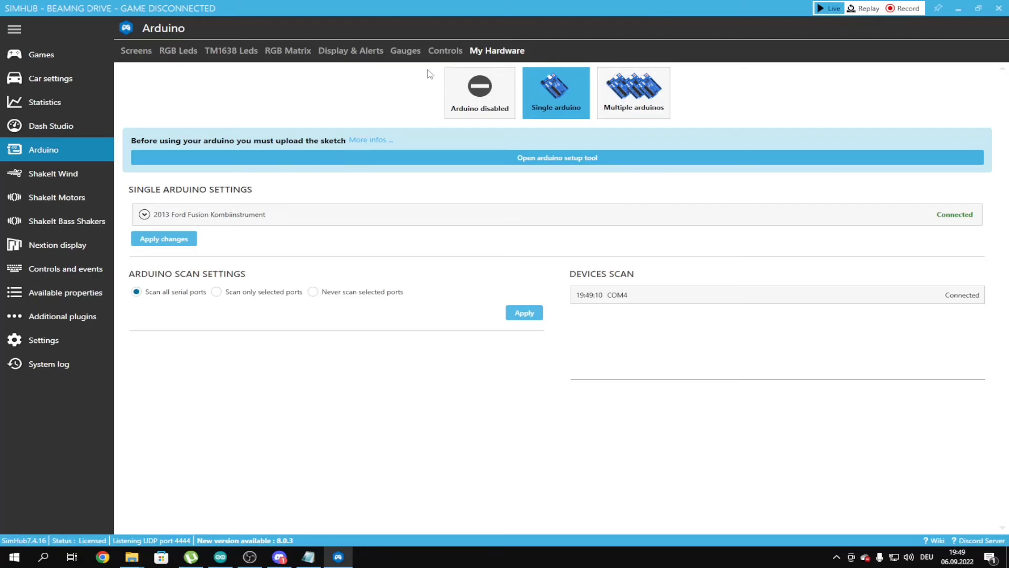
Show the tachometer's Advanced calibration table on the Arduino Gauges page
left_click(417, 54)
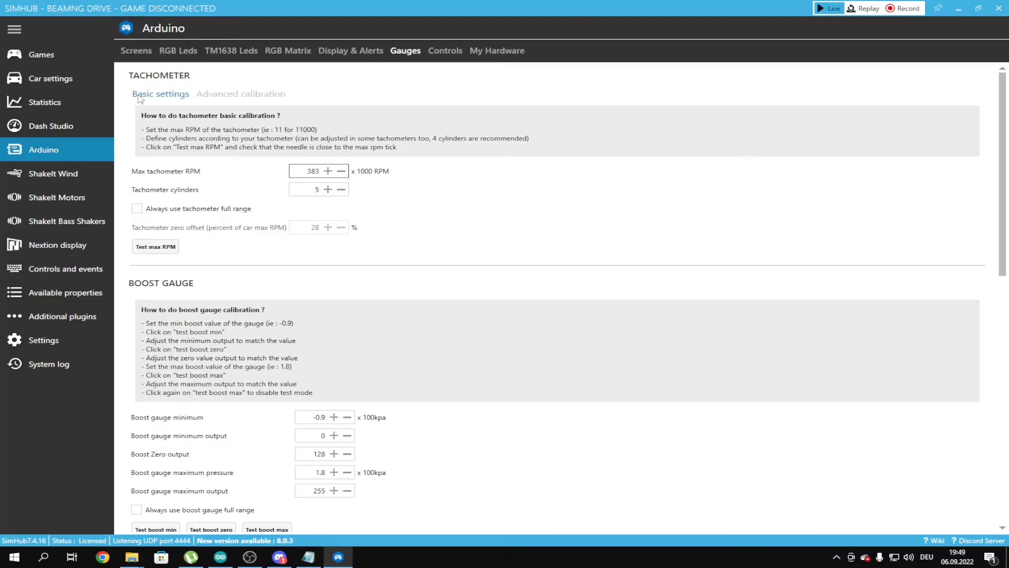
left_click(229, 96)
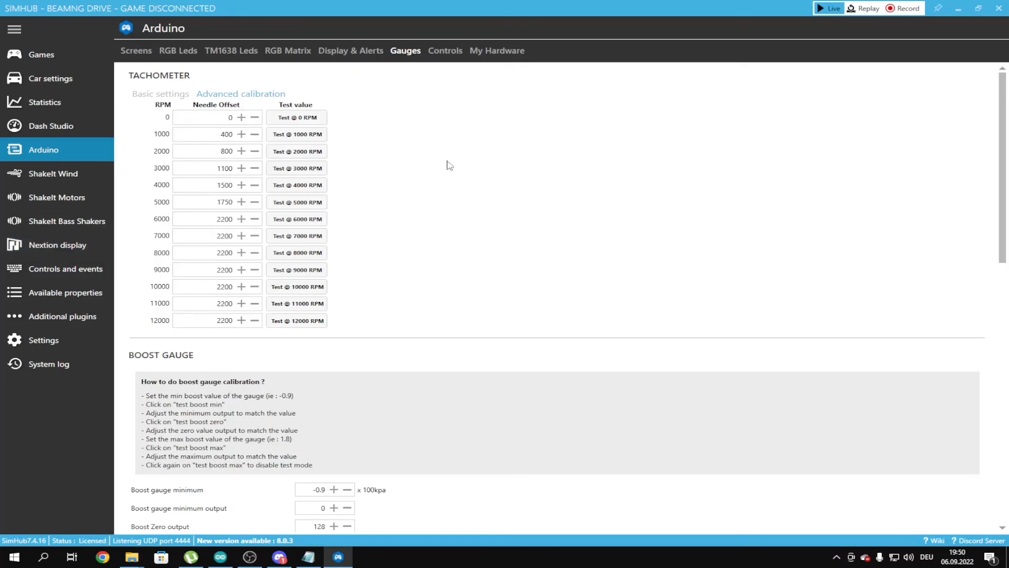
scroll(462, 163, "down", 3)
scroll(487, 163, "down", 3)
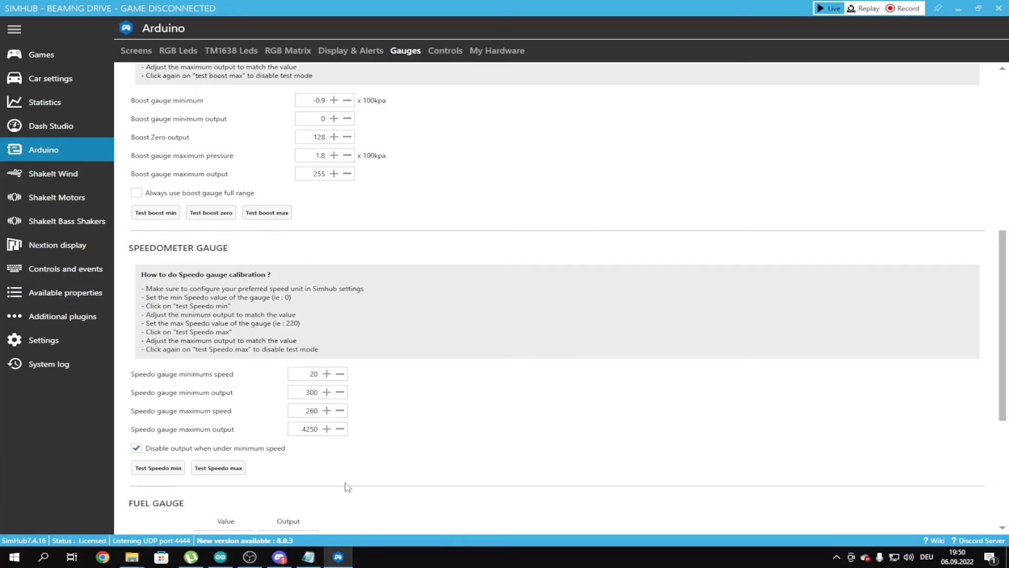
scroll(445, 417, "down", 2)
scroll(445, 417, "down", 1)
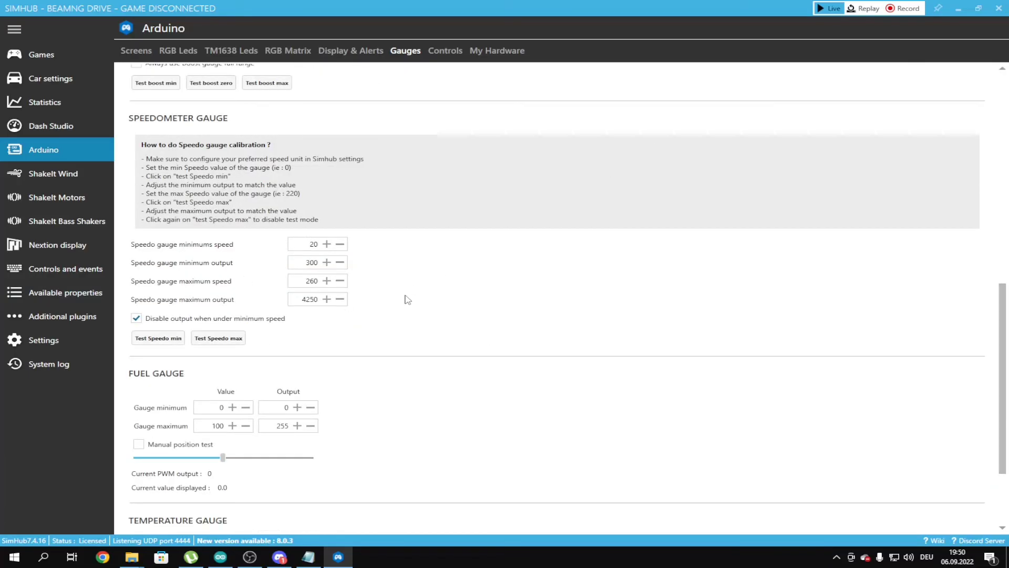
scroll(357, 331, "down", 2)
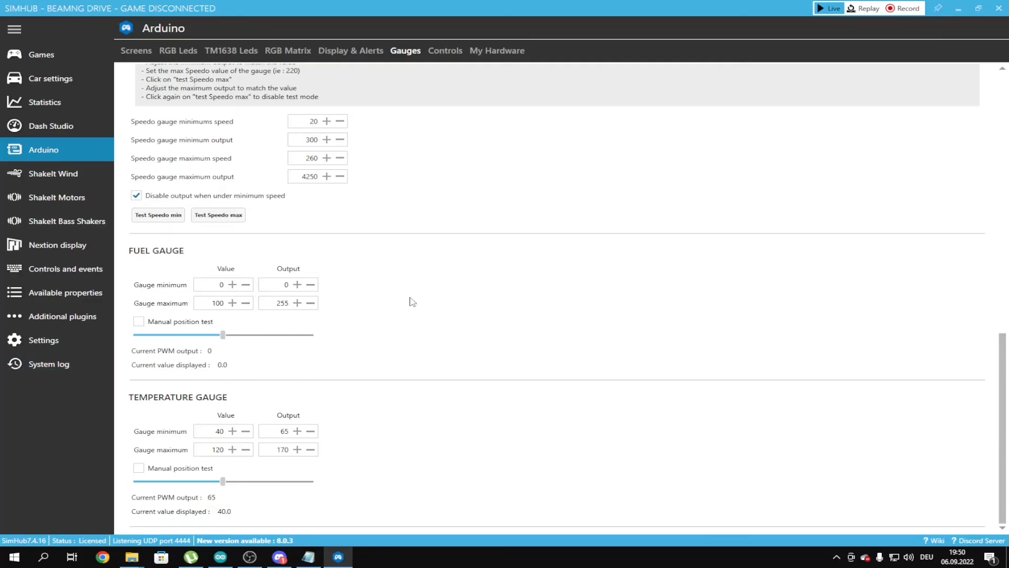
scroll(502, 341, "up", 15)
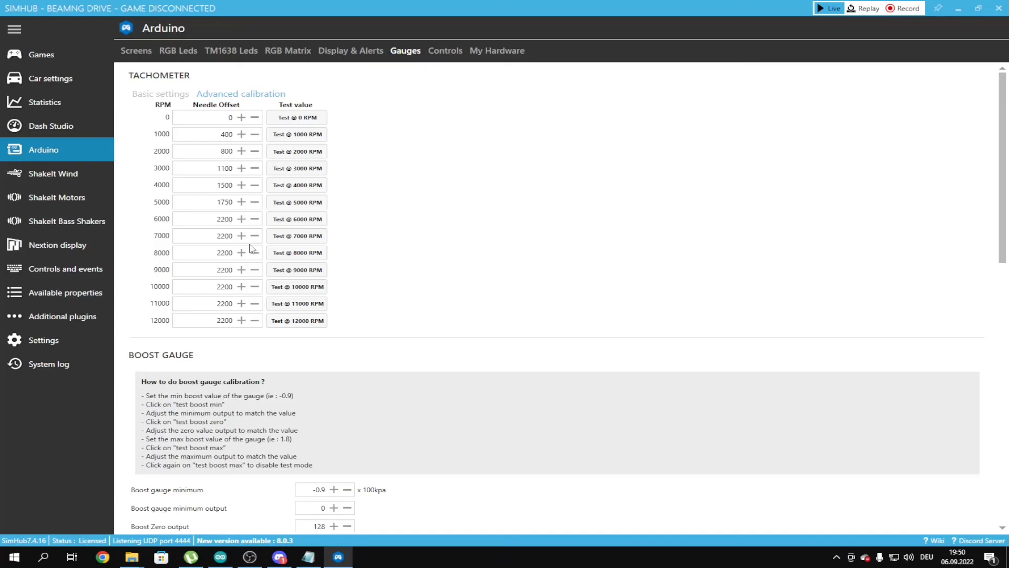
scroll(258, 254, "down", 3)
scroll(294, 286, "up", 3)
scroll(172, 289, "down", 7)
scroll(344, 236, "up", 2)
scroll(346, 242, "down", 5)
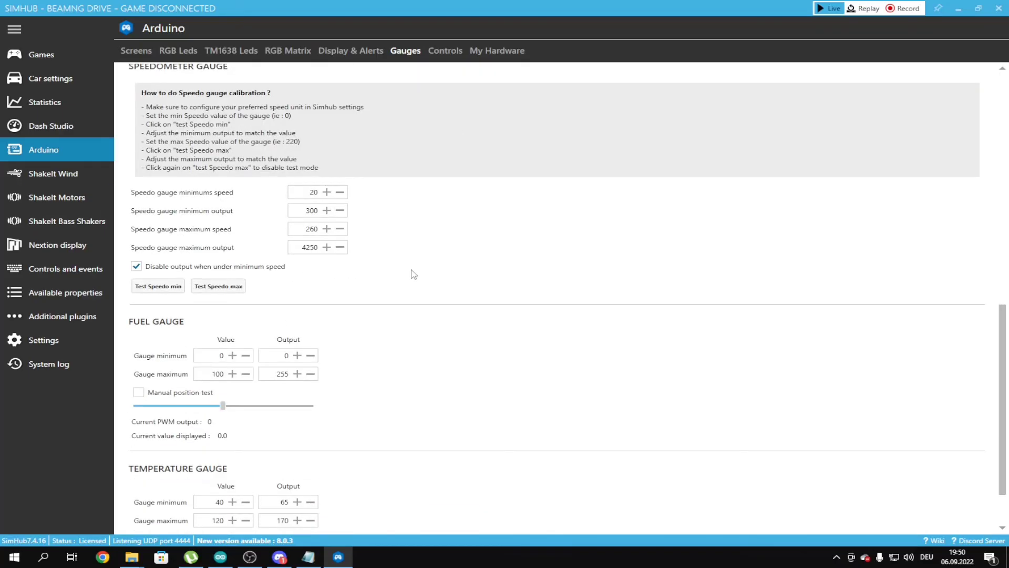
scroll(413, 274, "down", 2)
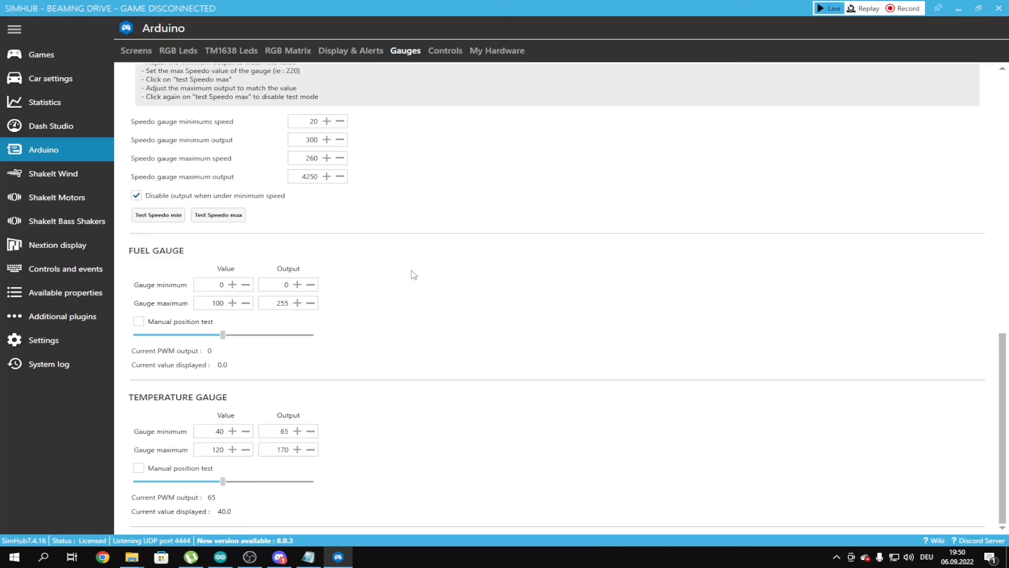
Check BeamNG Drive's game config shows UDP port 4444 properly configured, then close it
left_click(82, 51)
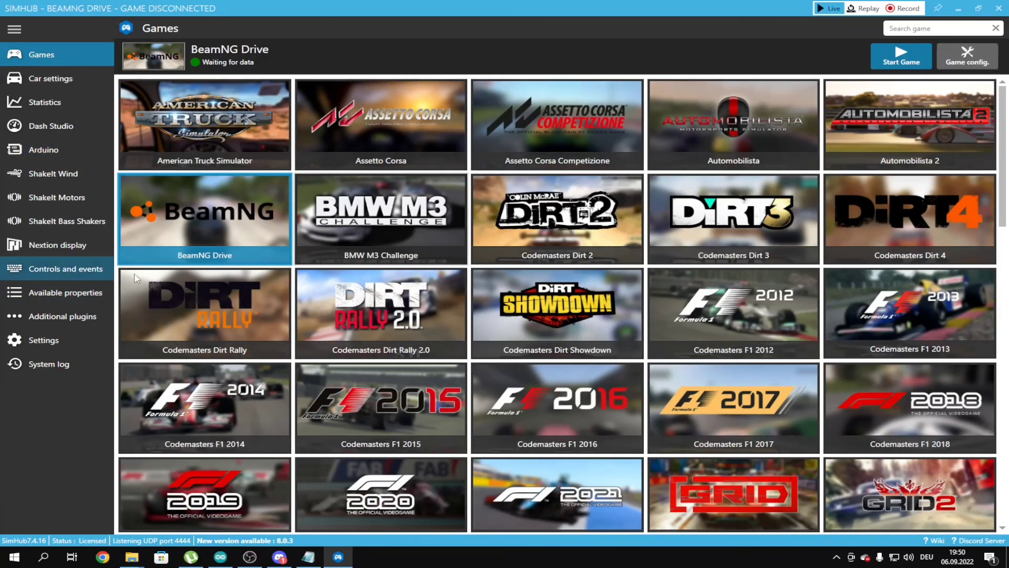
left_click(946, 55)
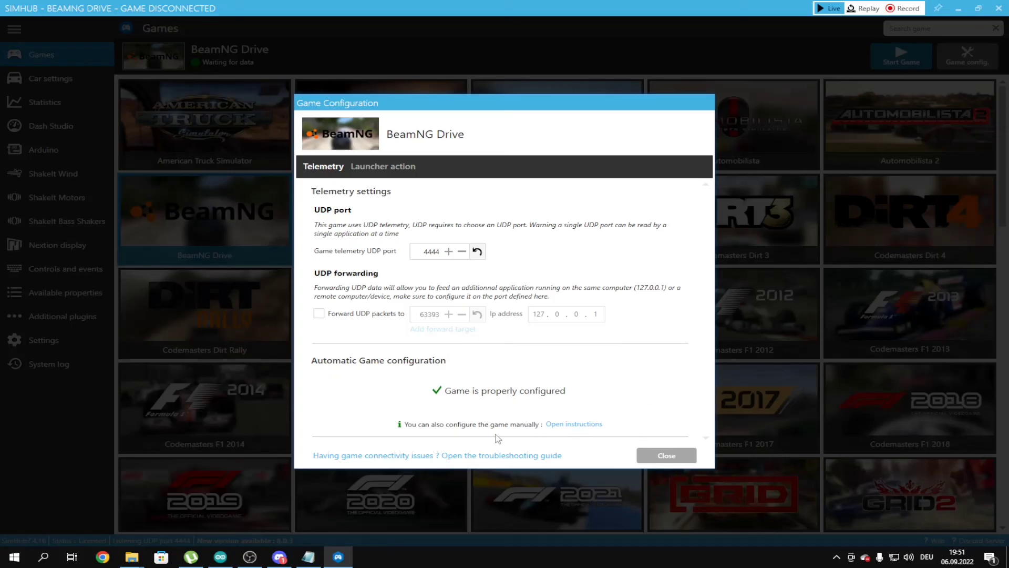
left_click(678, 456)
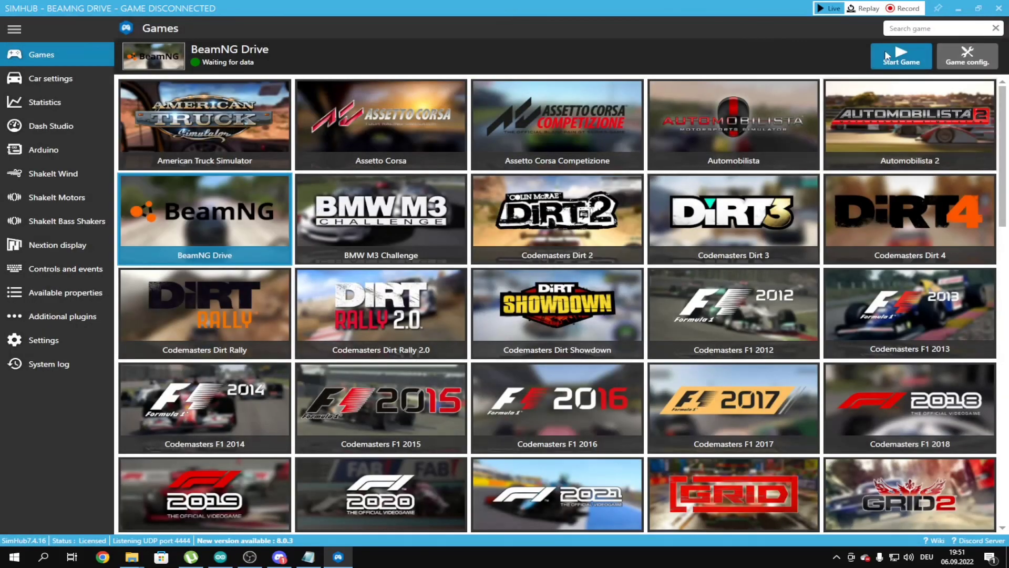